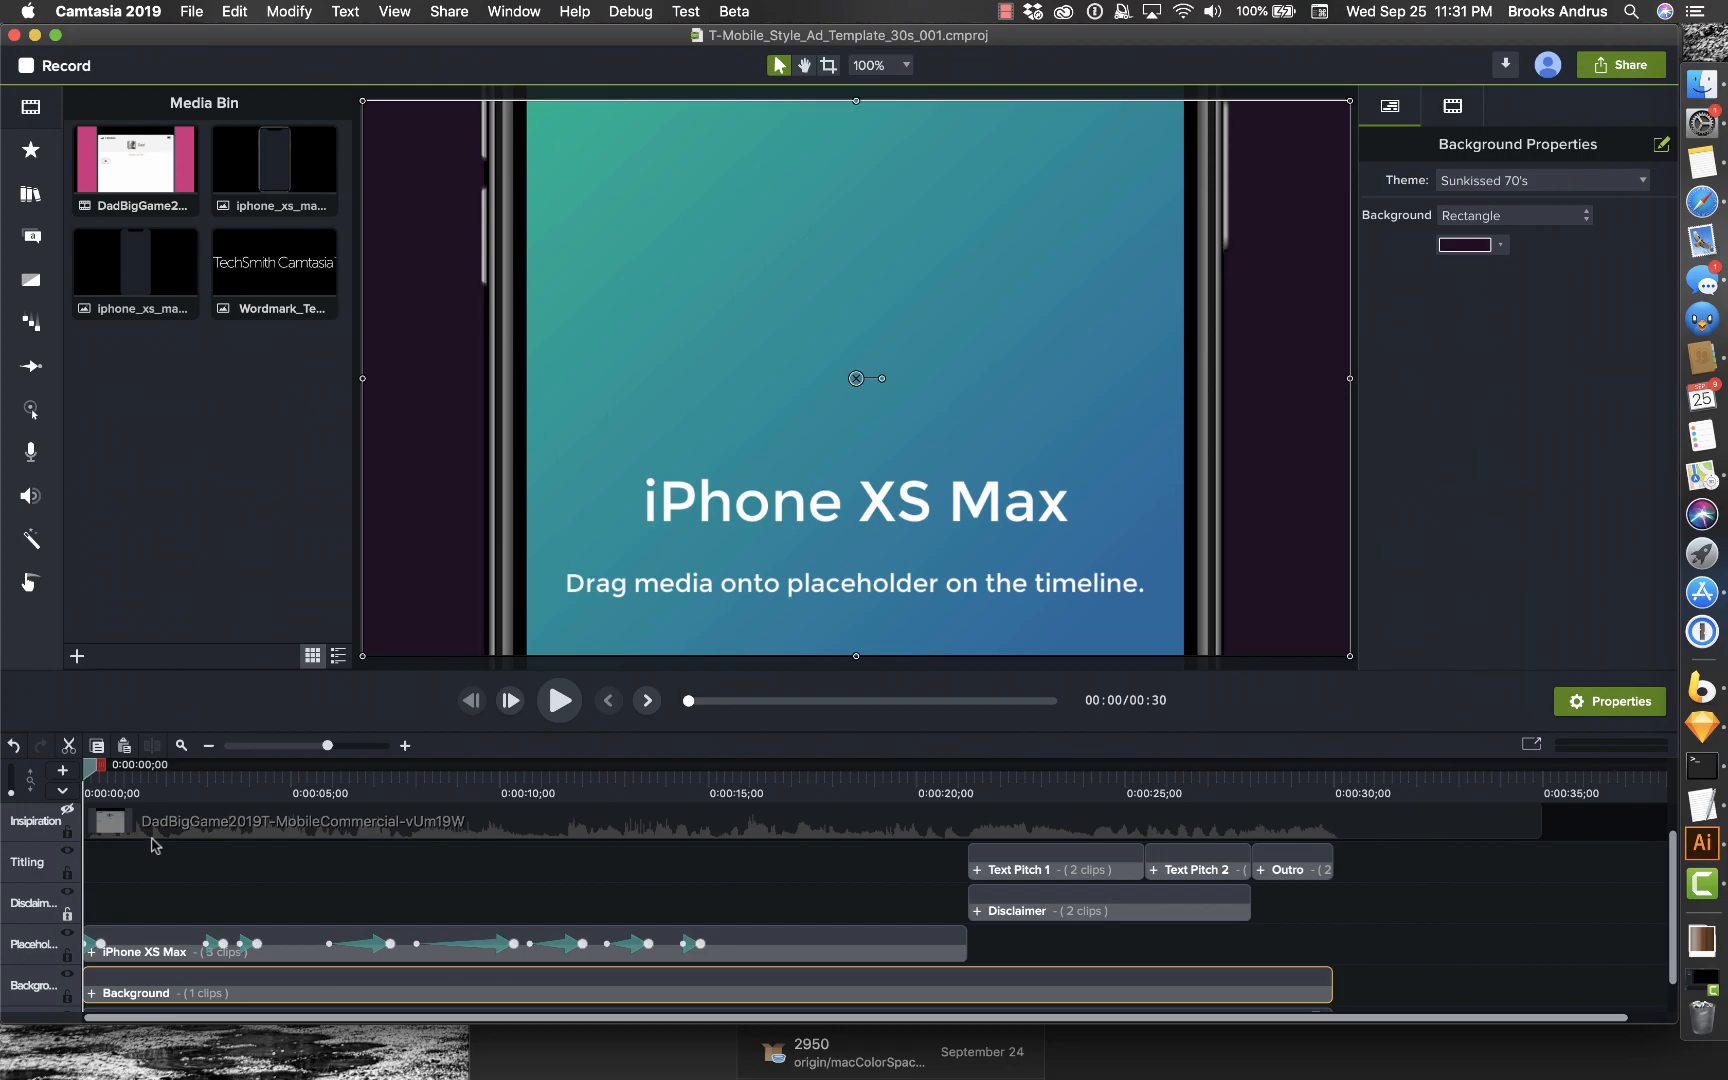
- Show the Inspiration track, scrub through the reference commercial up to its contract offer text, and hide the track again
{"action": "left_click", "coordinate": [68, 810]}
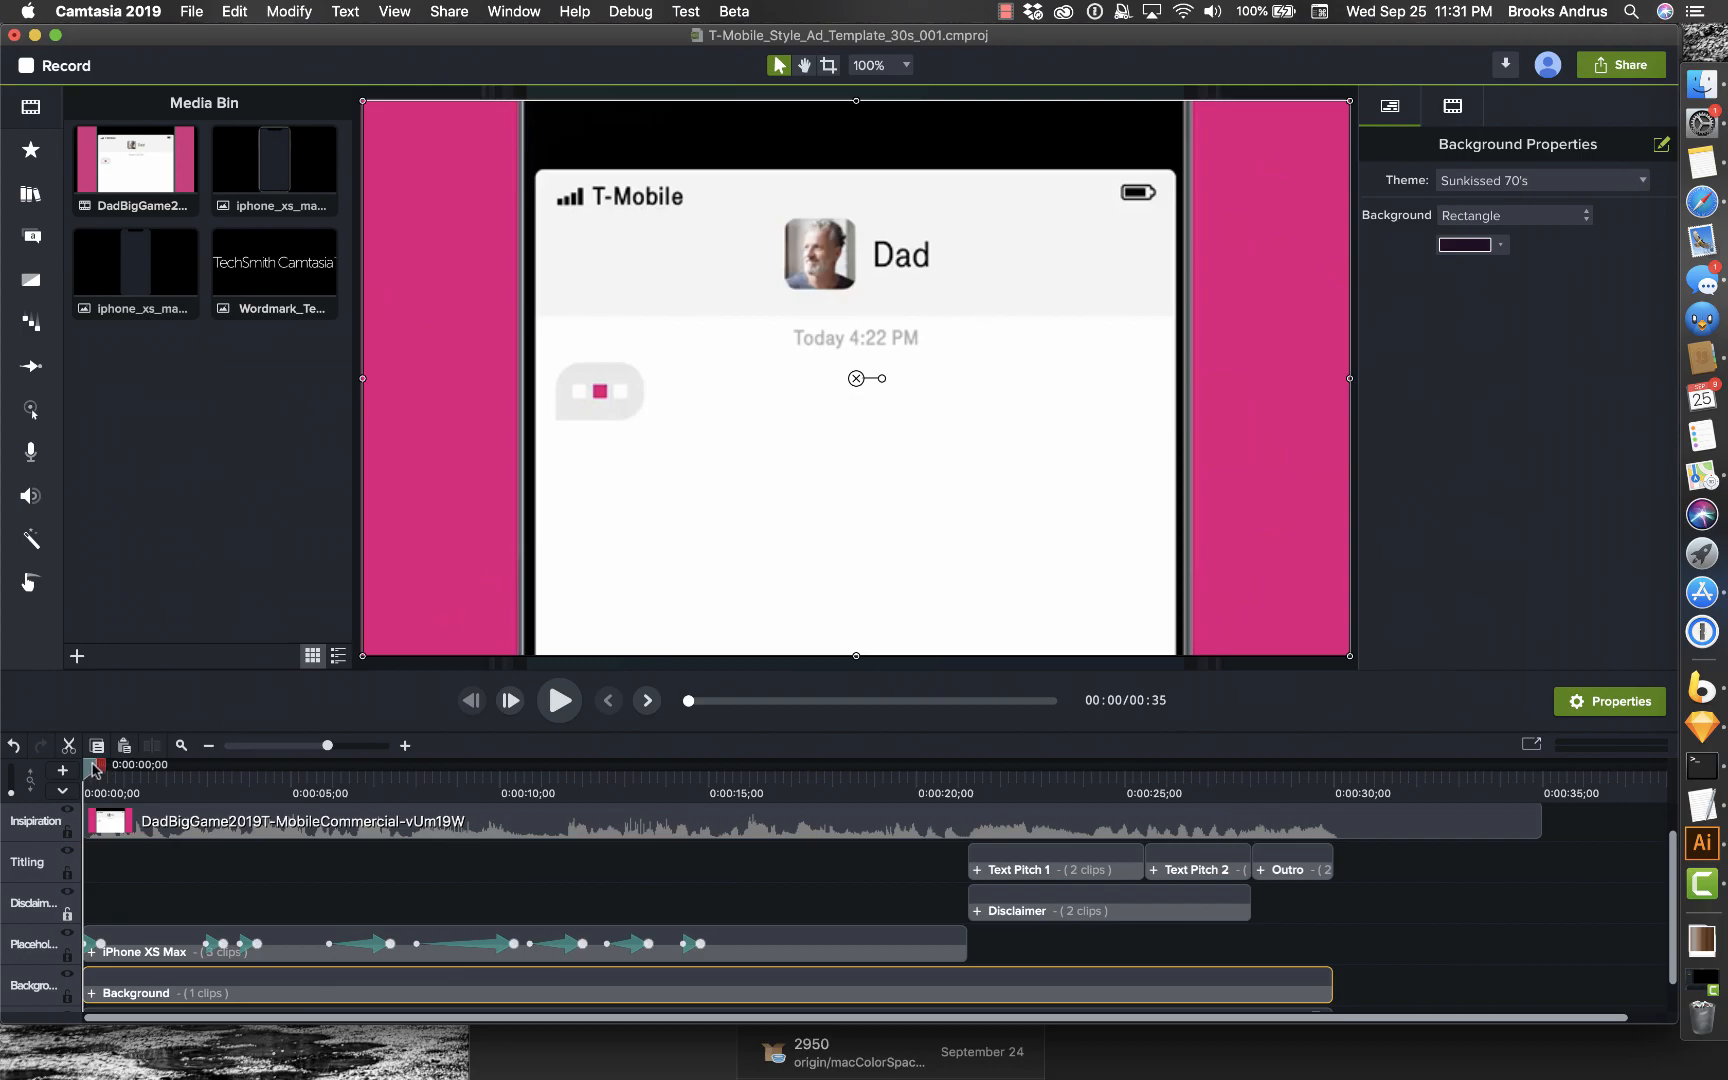
{"action": "left_click_drag", "start_coordinate": [93, 770], "coordinate": [251, 785]}
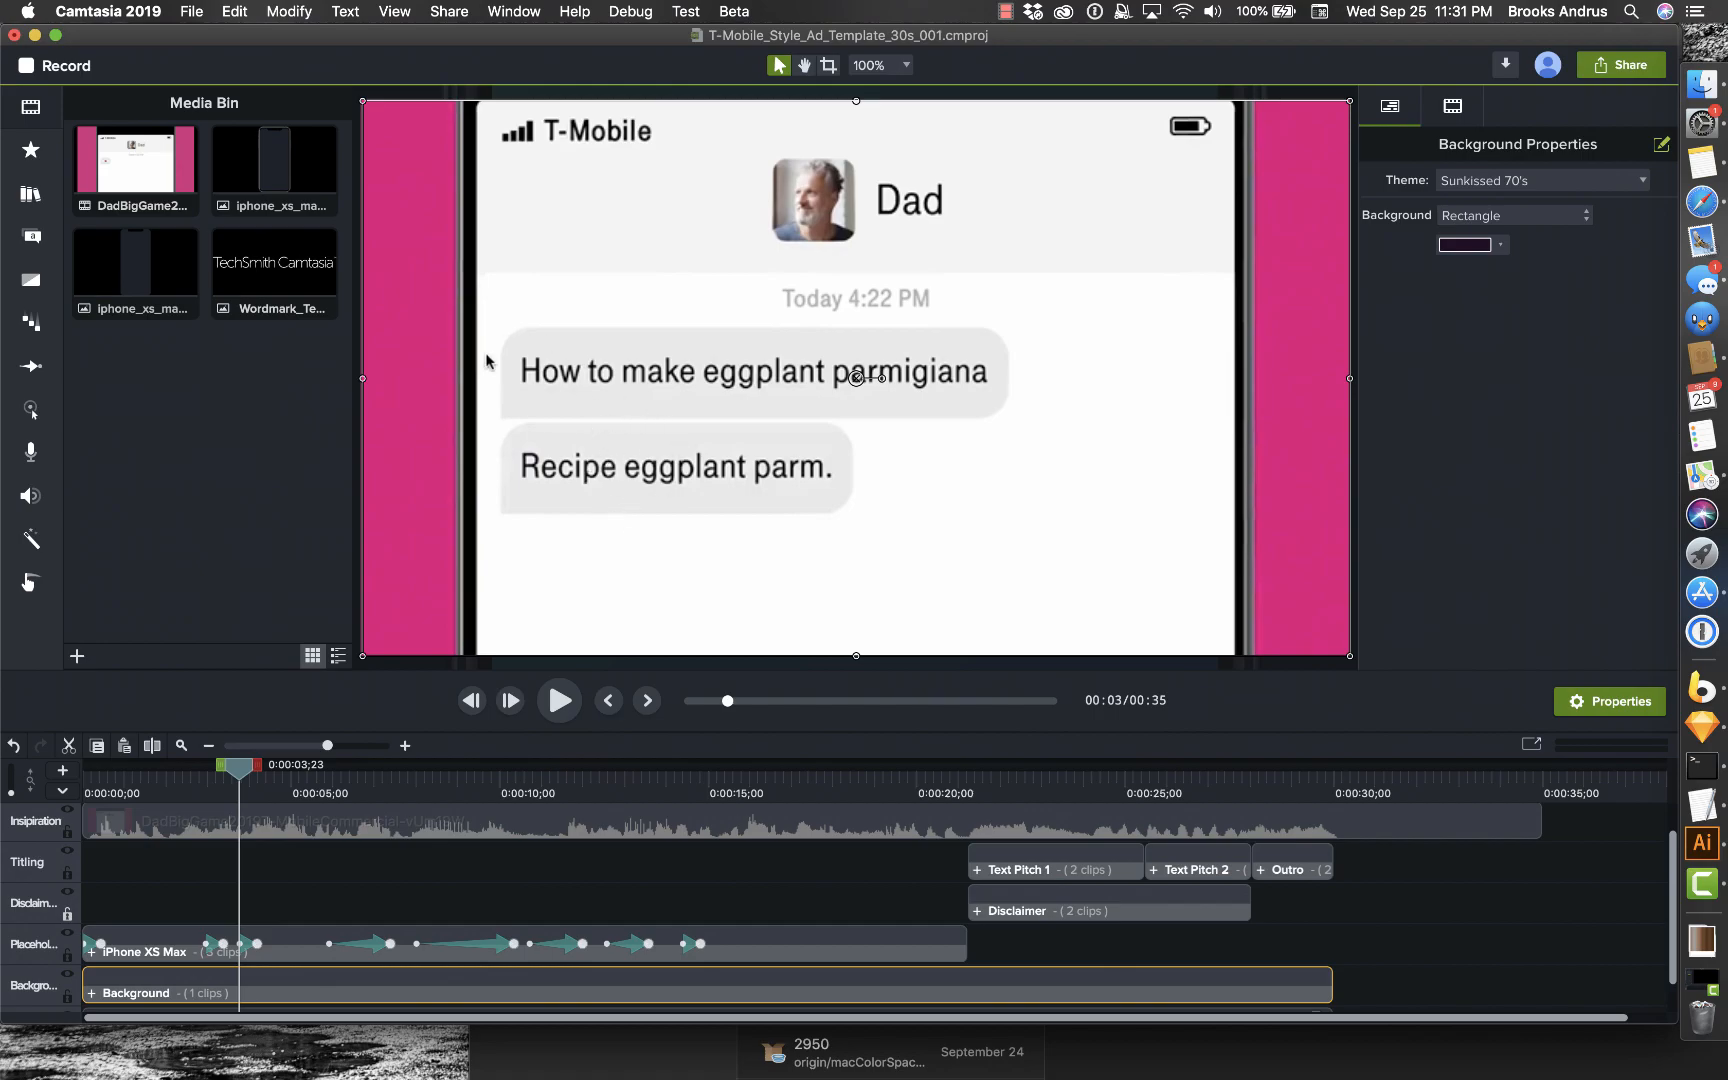
{"action": "left_click_drag", "start_coordinate": [243, 776], "coordinate": [1236, 822]}
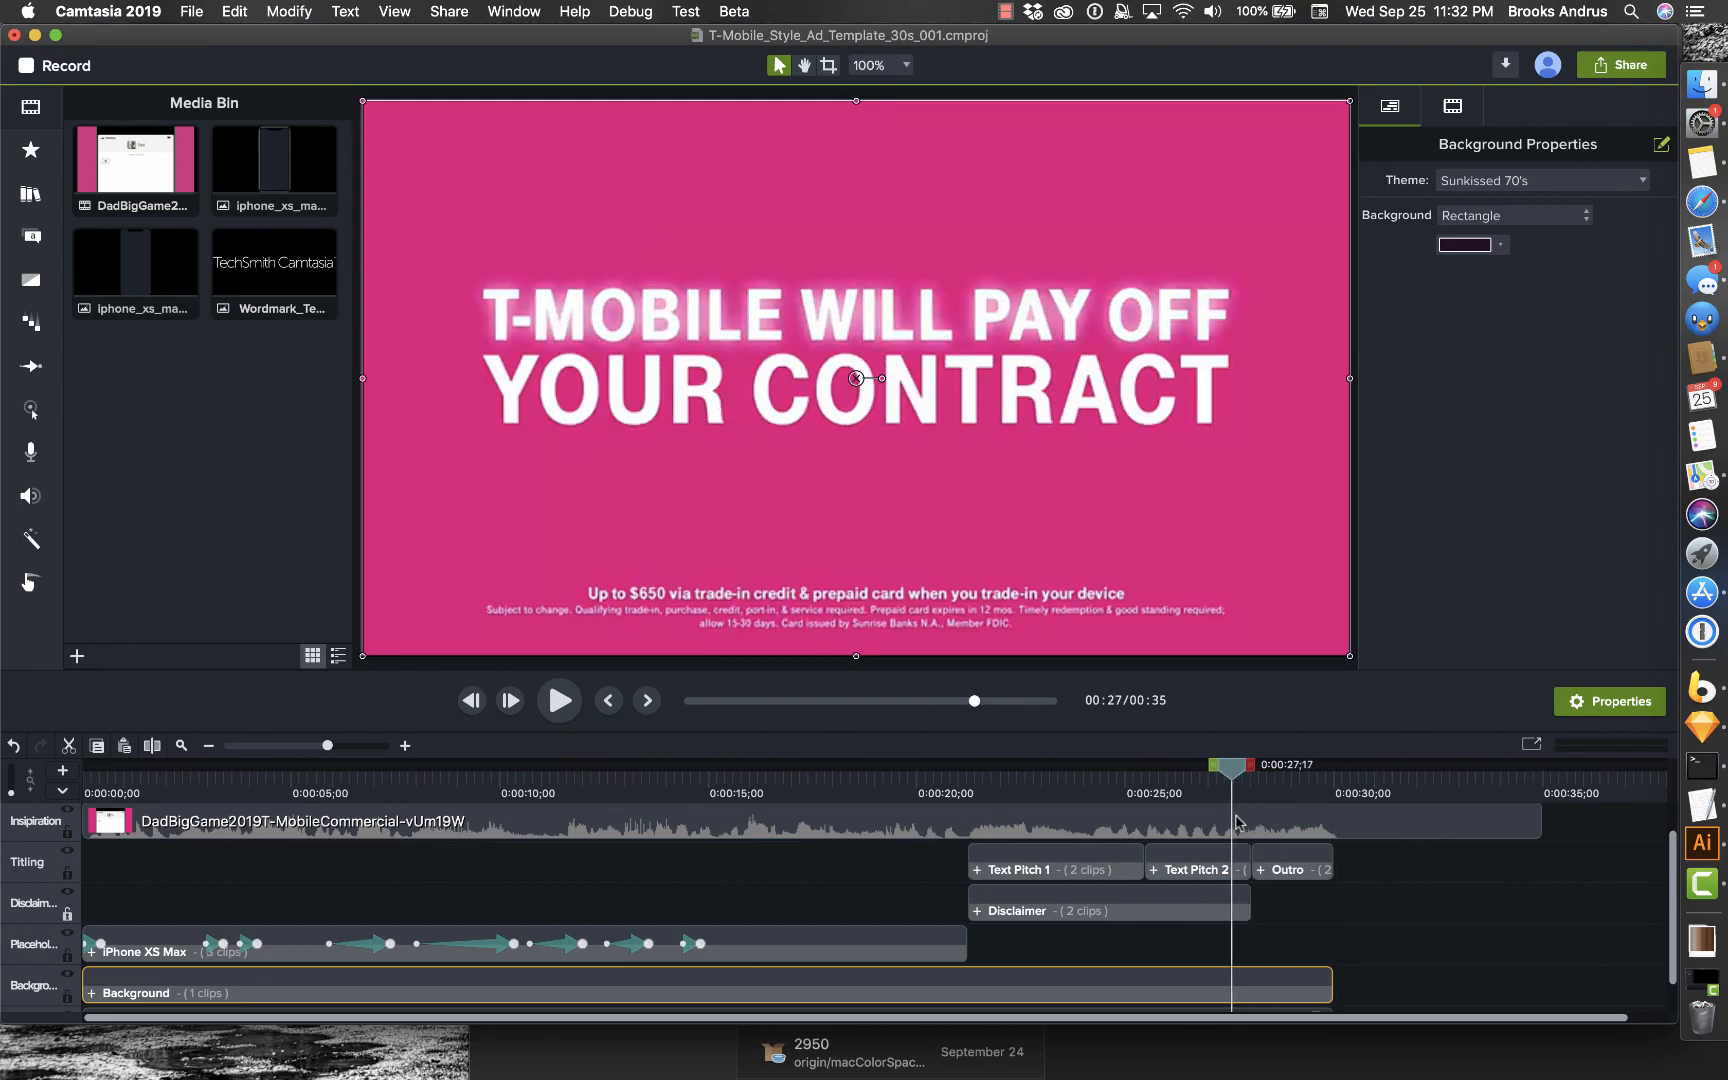
{"action": "left_click_drag", "start_coordinate": [1236, 822], "coordinate": [1158, 815]}
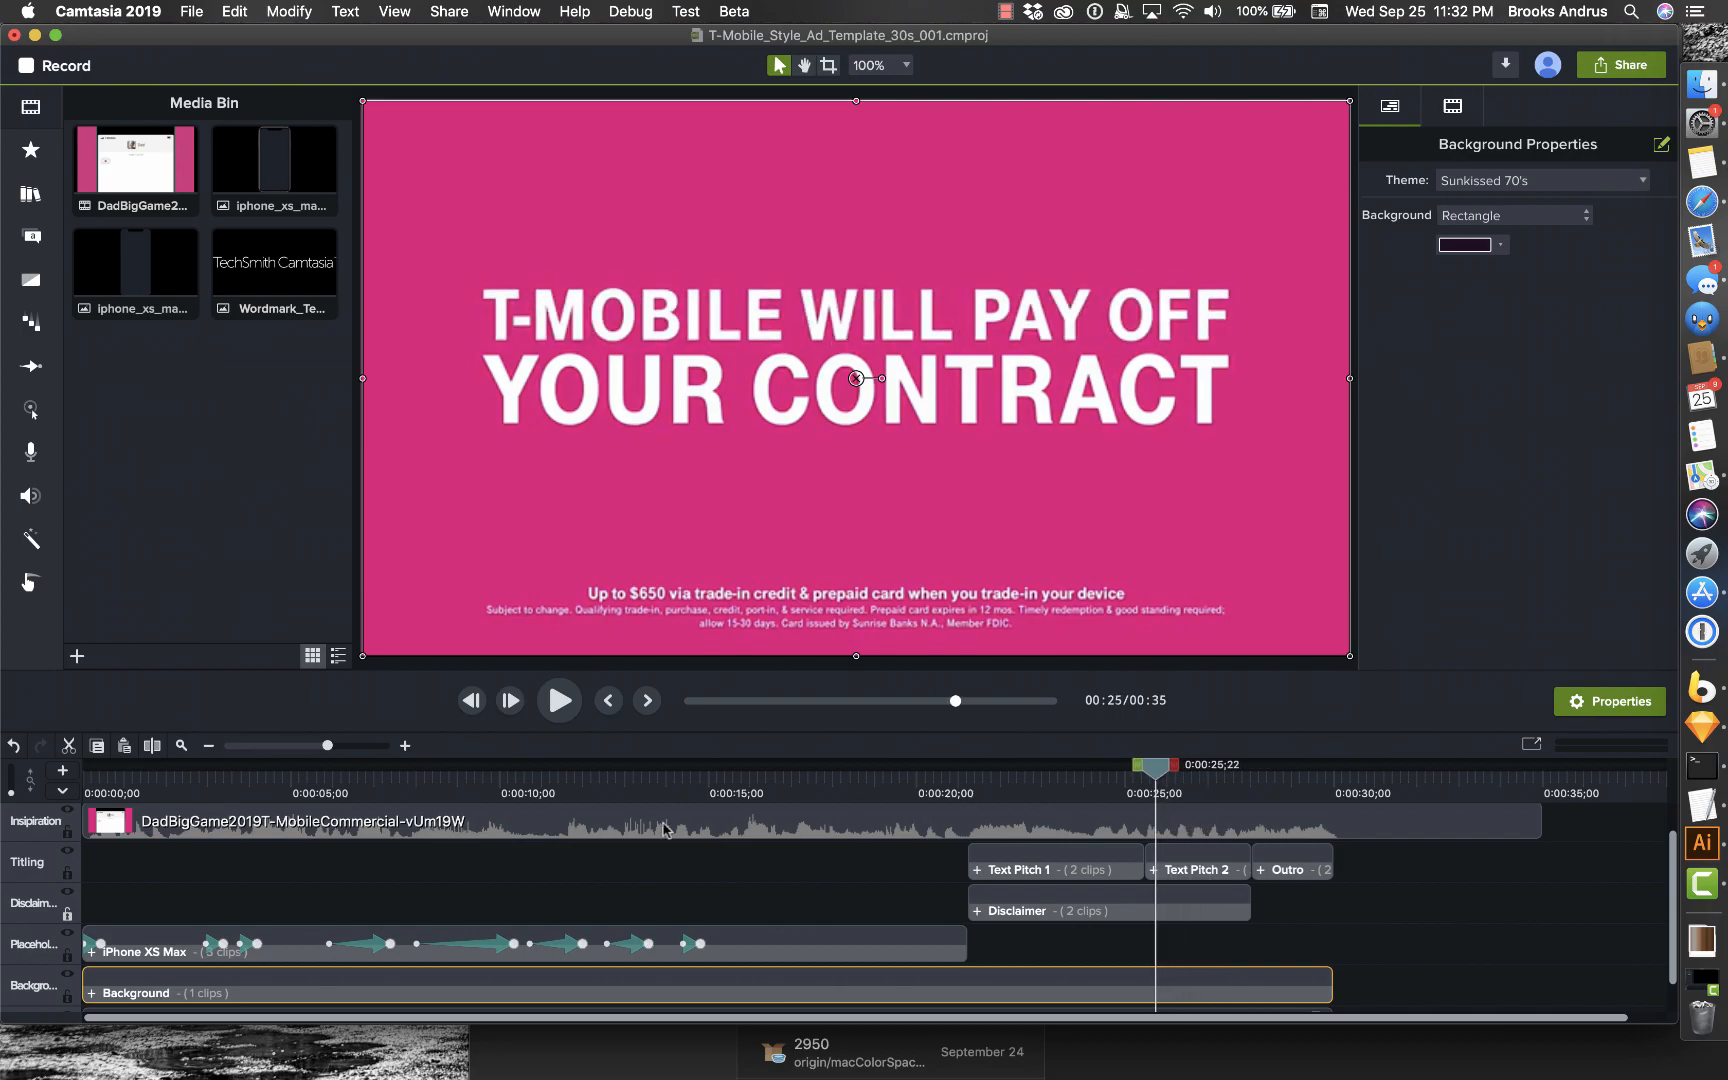
{"action": "left_click", "coordinate": [67, 810]}
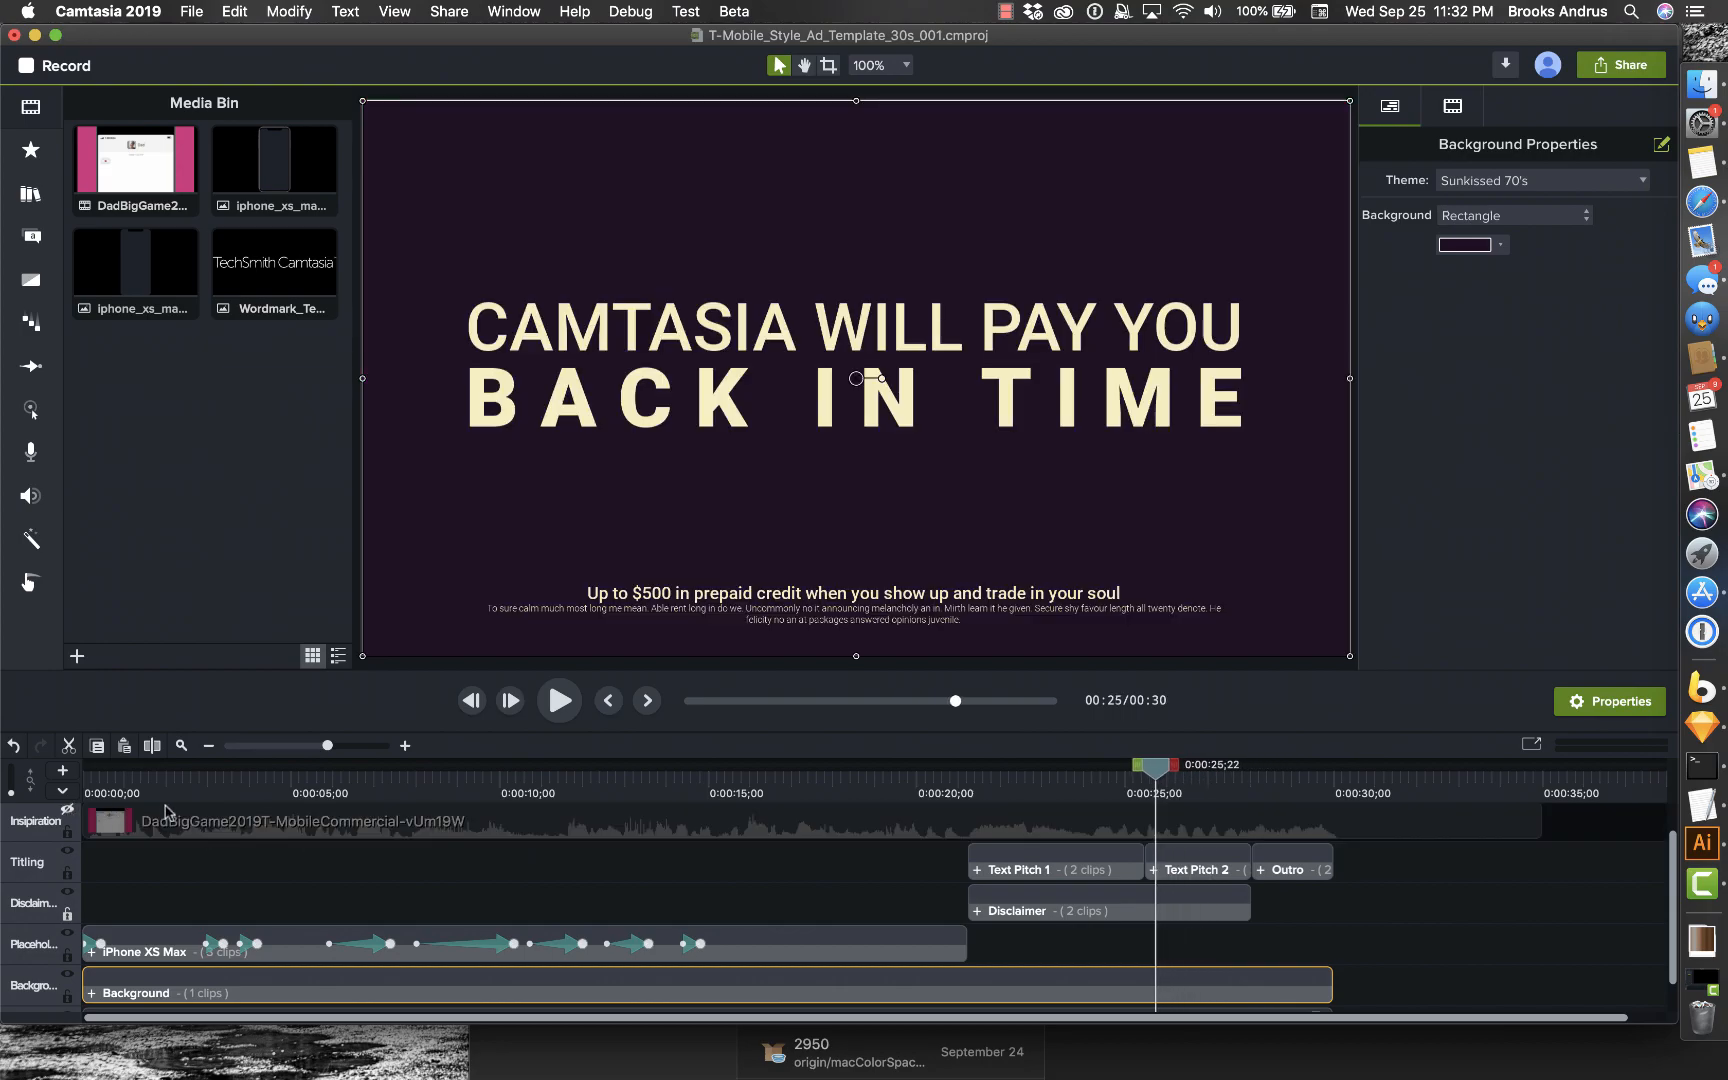
- Scrub the template's opening seconds and examine the iPhone XS Max group with its zoom animations on the placeholder track
{"action": "left_click_drag", "start_coordinate": [160, 797], "coordinate": [243, 790]}
{"action": "left_click", "coordinate": [233, 776]}
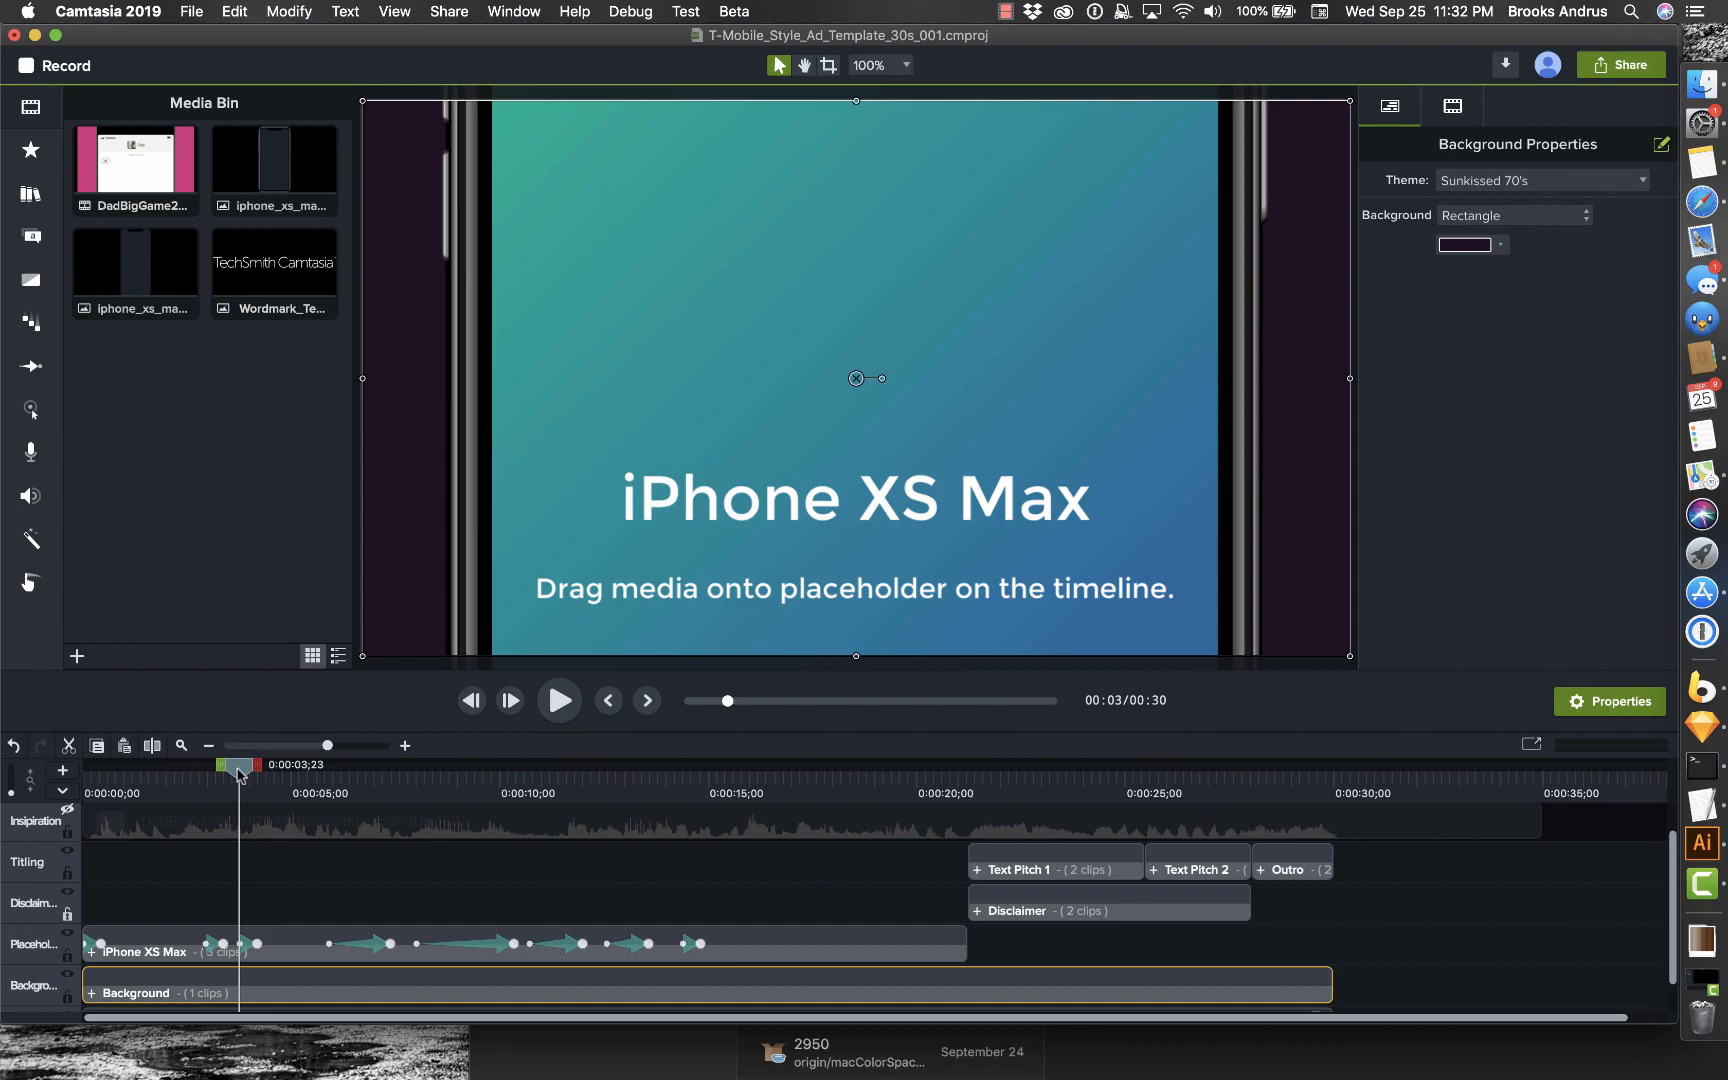
{"action": "left_click_drag", "start_coordinate": [240, 775], "coordinate": [183, 783]}
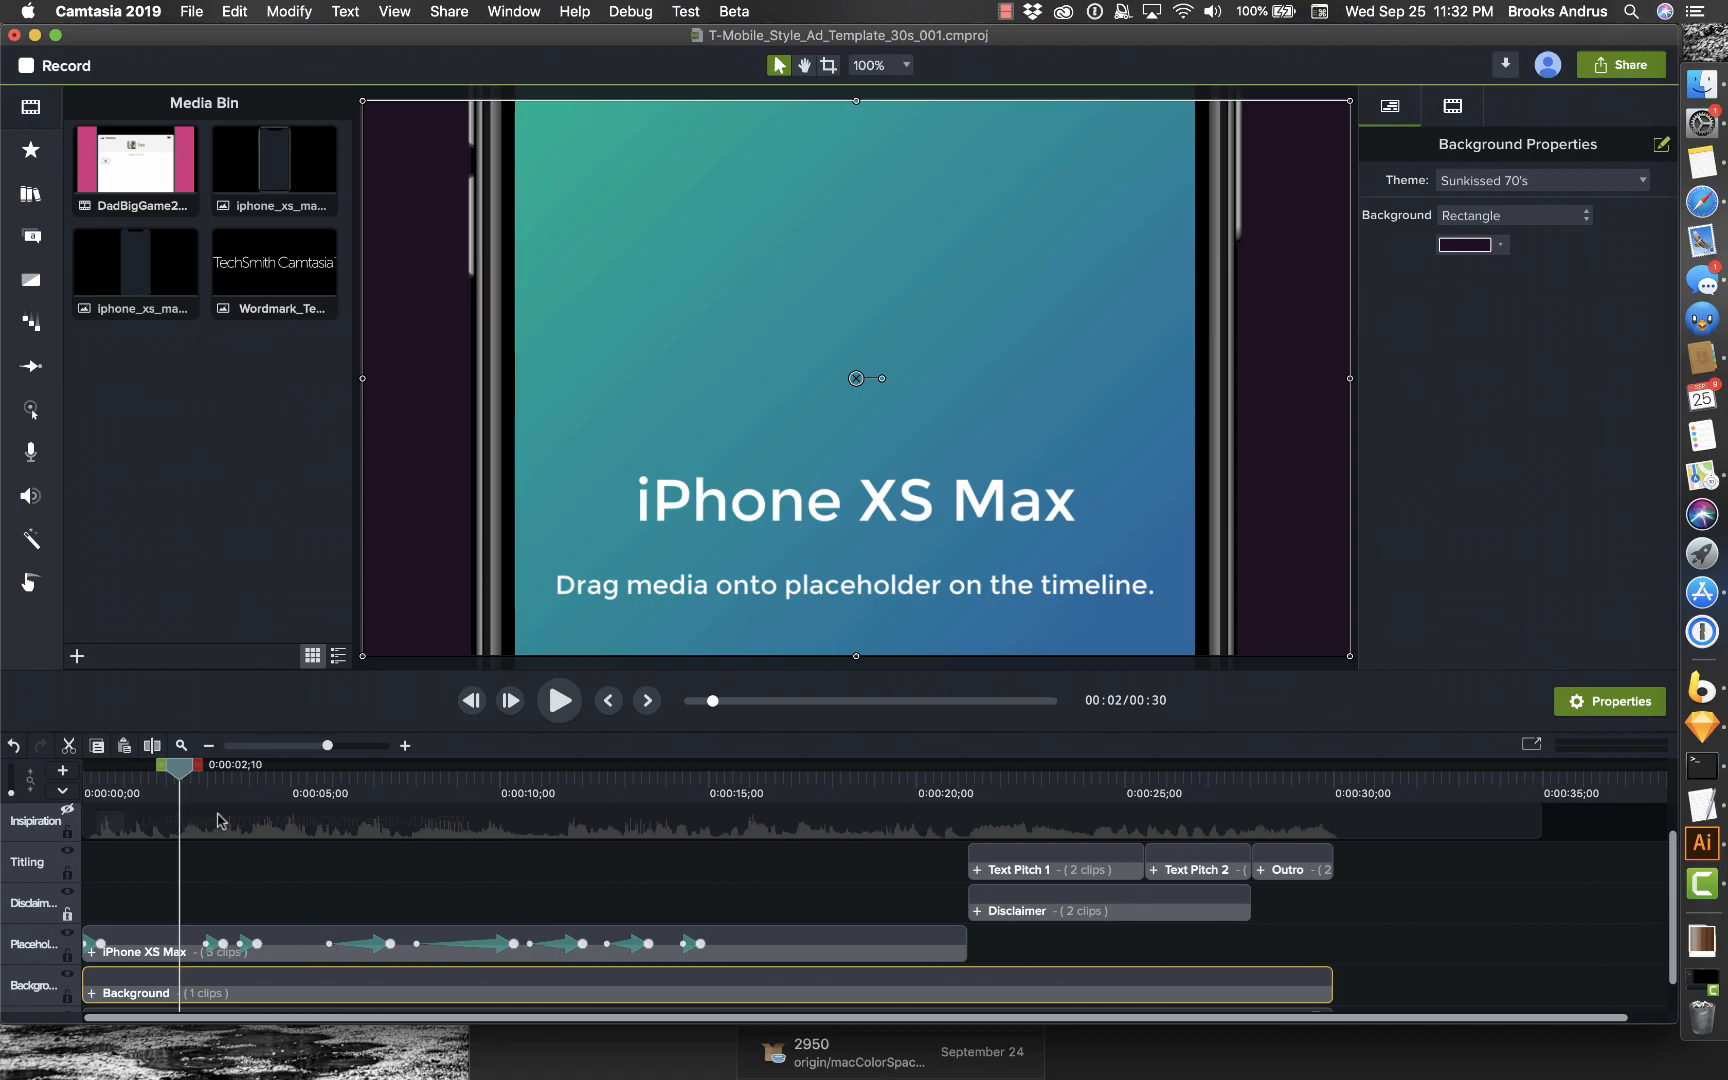
{"action": "left_click", "coordinate": [960, 937]}
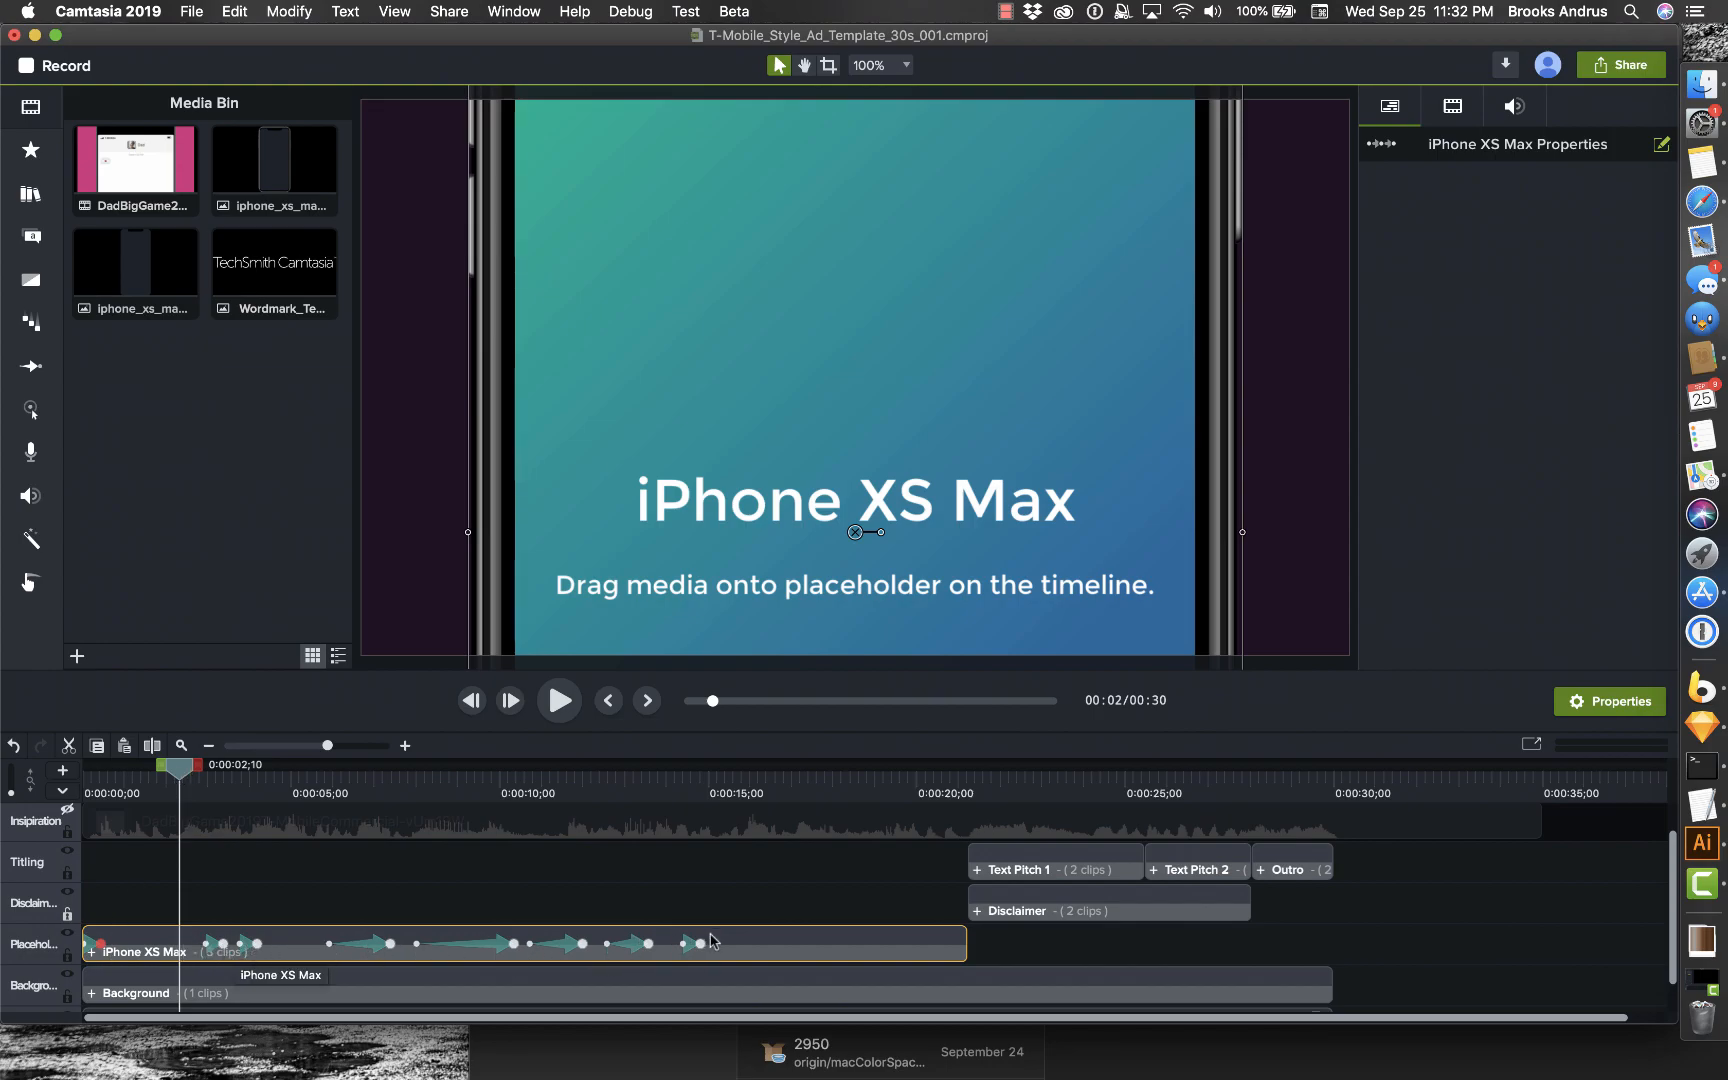
{"action": "left_click_drag", "start_coordinate": [179, 771], "coordinate": [196, 771]}
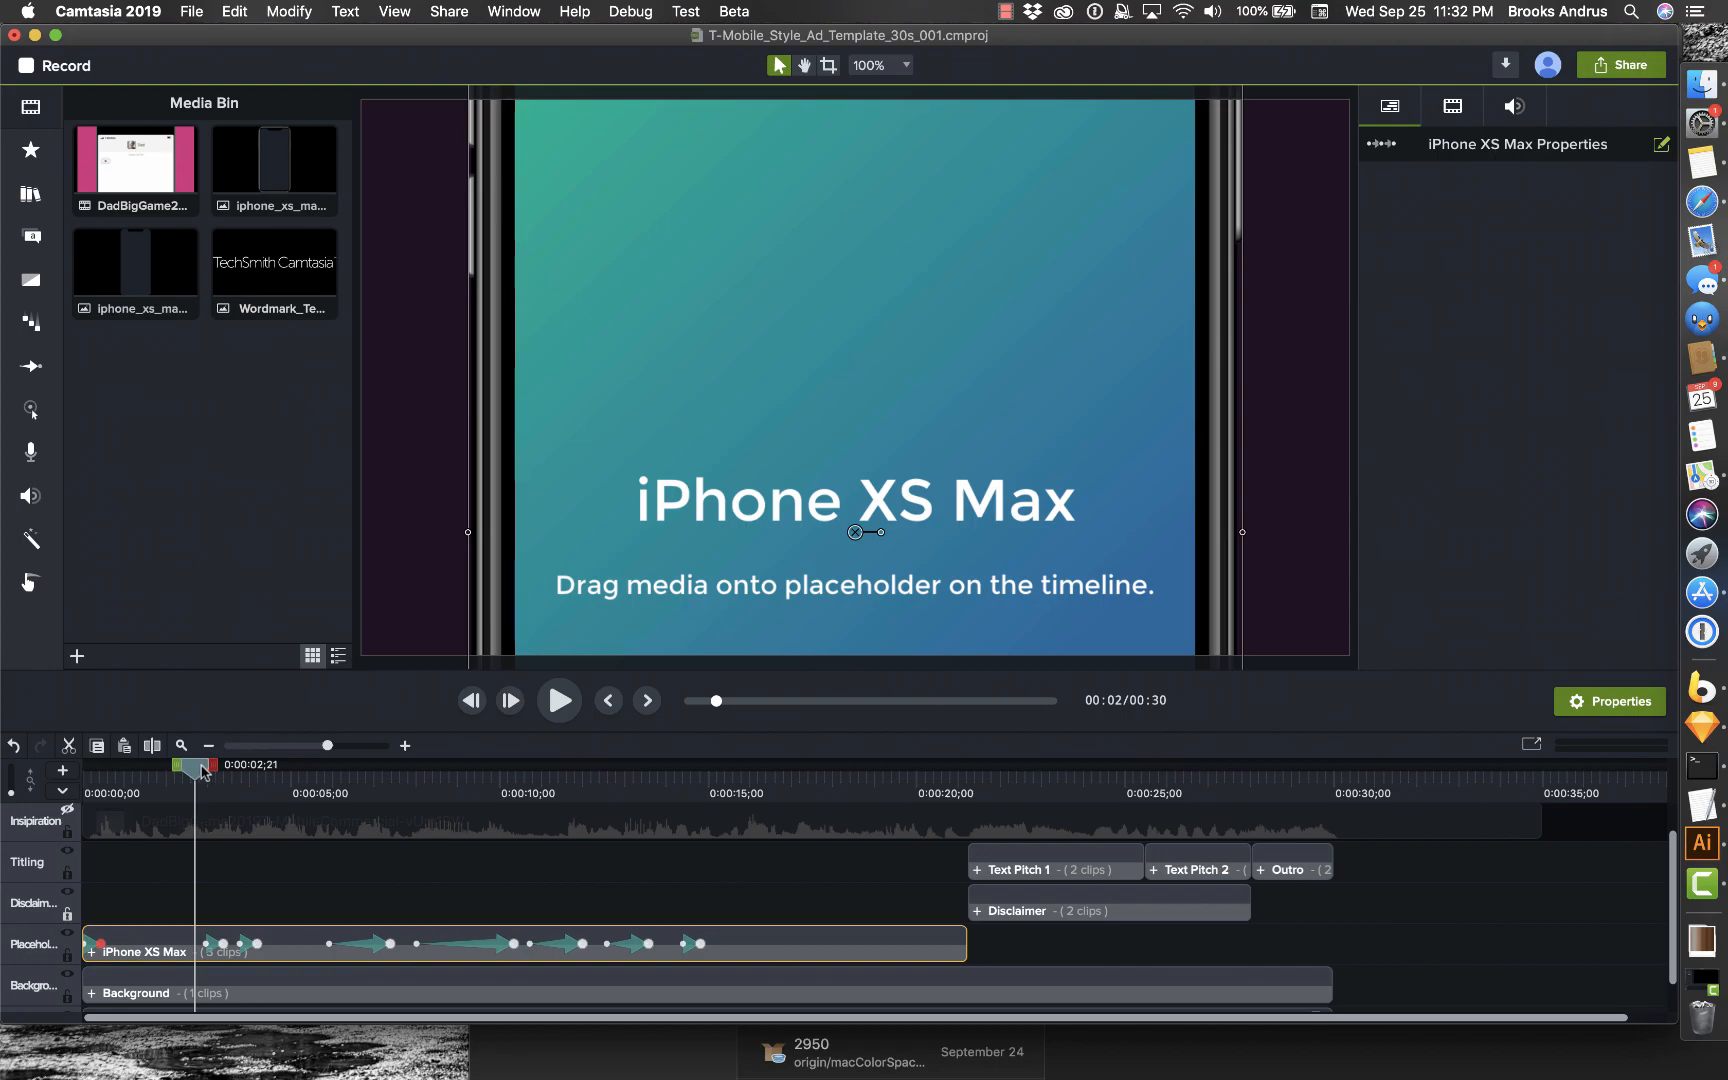
{"action": "mouse_move", "coordinate": [199, 771]}
{"action": "left_mouse_down"}
{"action": "mouse_move", "coordinate": [324, 783]}
{"action": "mouse_move", "coordinate": [104, 778]}
{"action": "mouse_move", "coordinate": [176, 786]}
{"action": "left_mouse_up"}
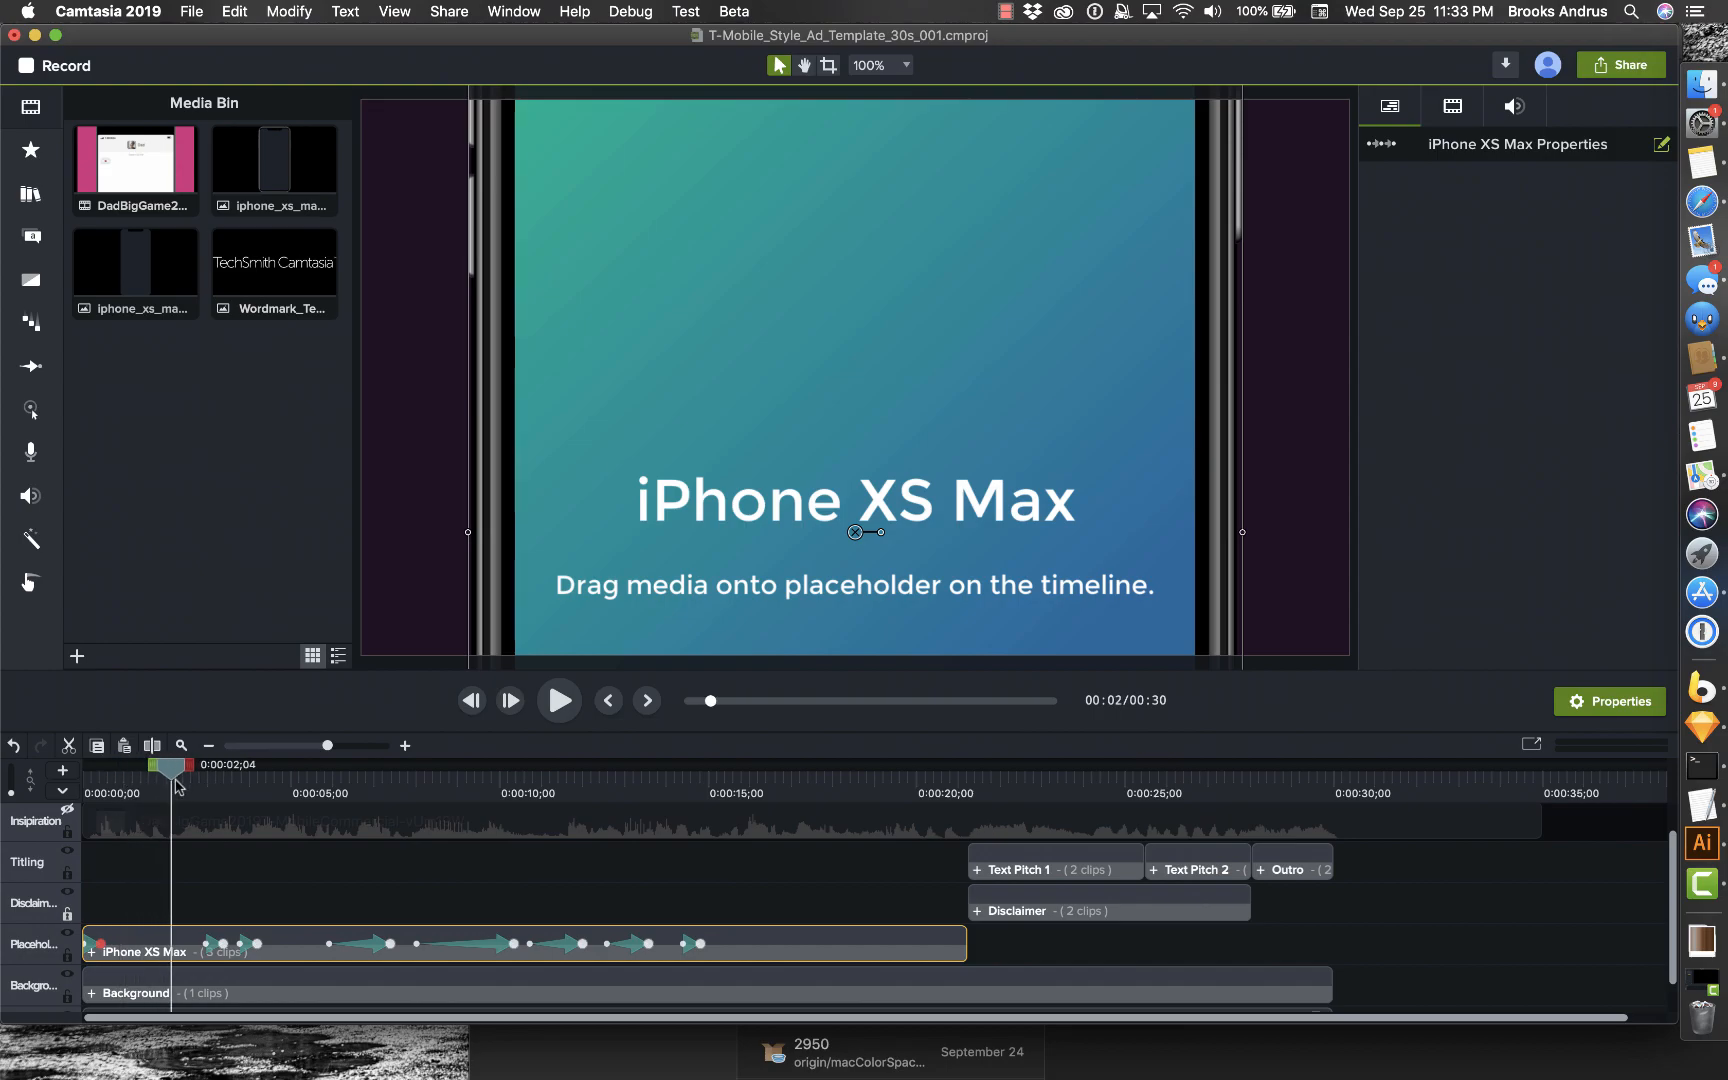
- Examine the editable properties of the Disclaimer, Text Pitch 1, Text Pitch 2 and Outro groups at their timeline positions
{"action": "left_click_drag", "start_coordinate": [176, 786], "coordinate": [1075, 888]}
{"action": "left_click", "coordinate": [1043, 906]}
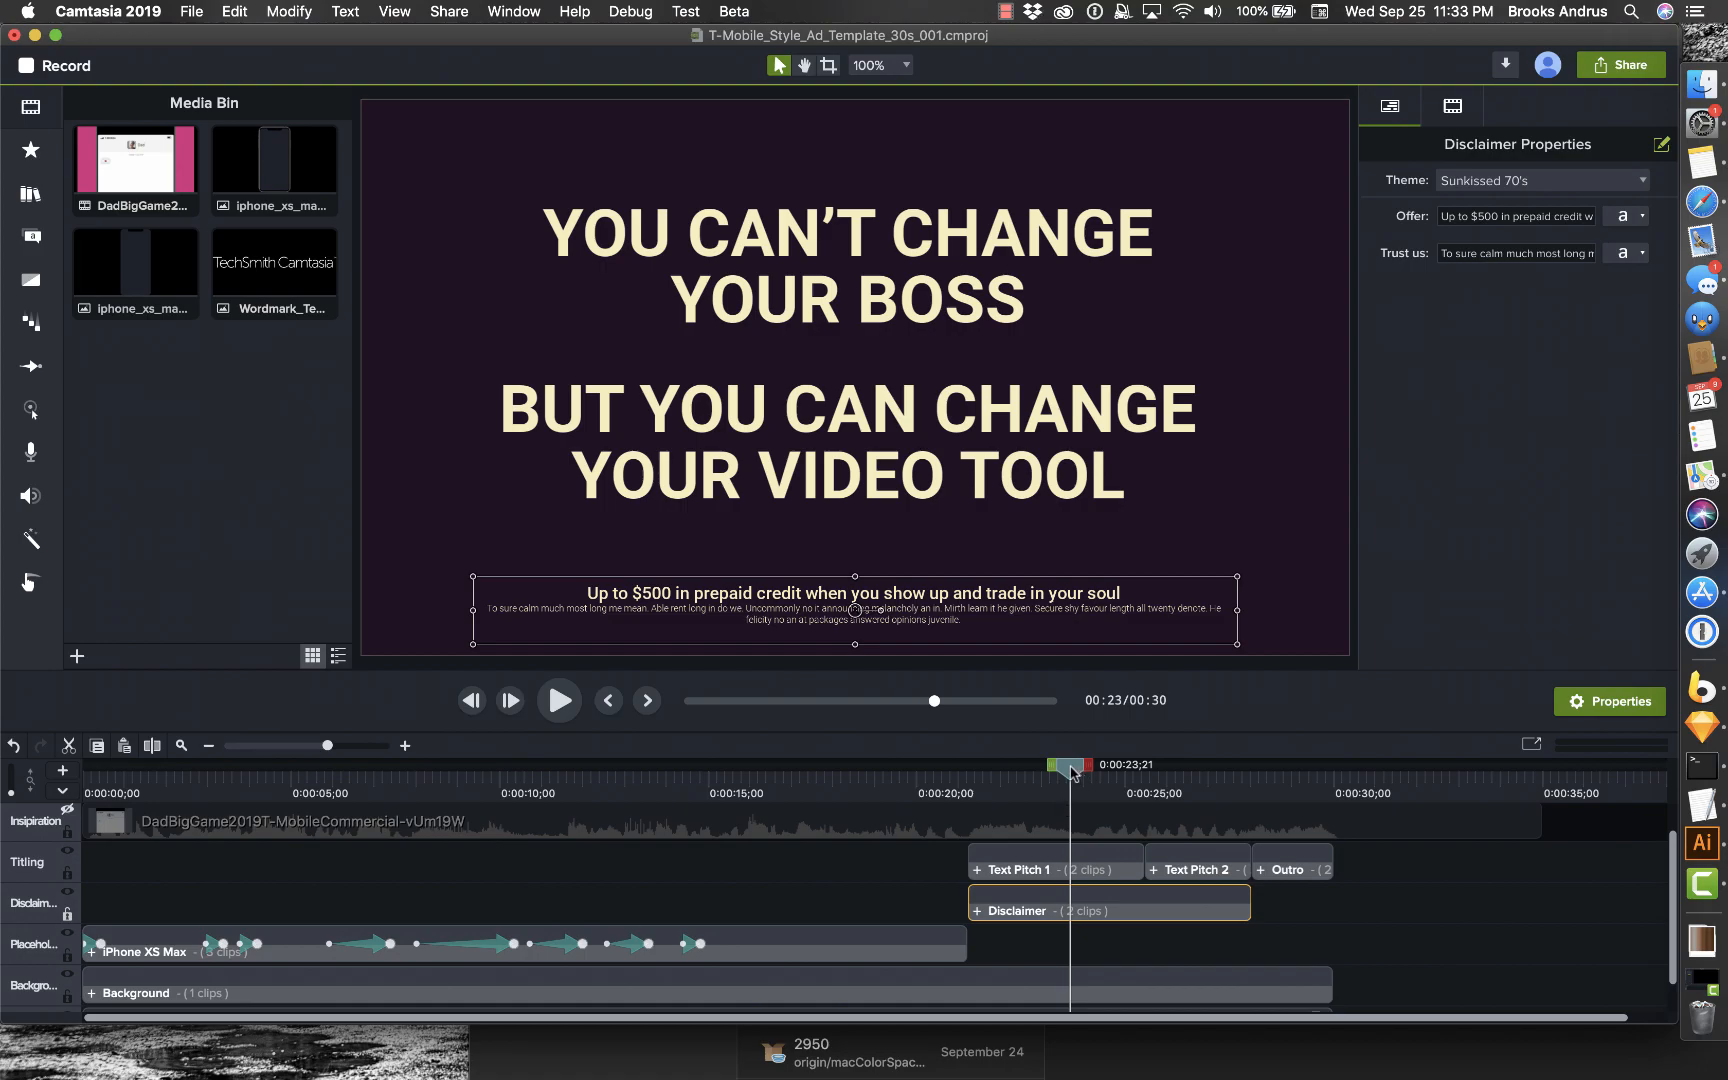
{"action": "mouse_move", "coordinate": [1071, 773]}
{"action": "left_mouse_down"}
{"action": "mouse_move", "coordinate": [1004, 773]}
{"action": "mouse_move", "coordinate": [1048, 773]}
{"action": "left_mouse_up"}
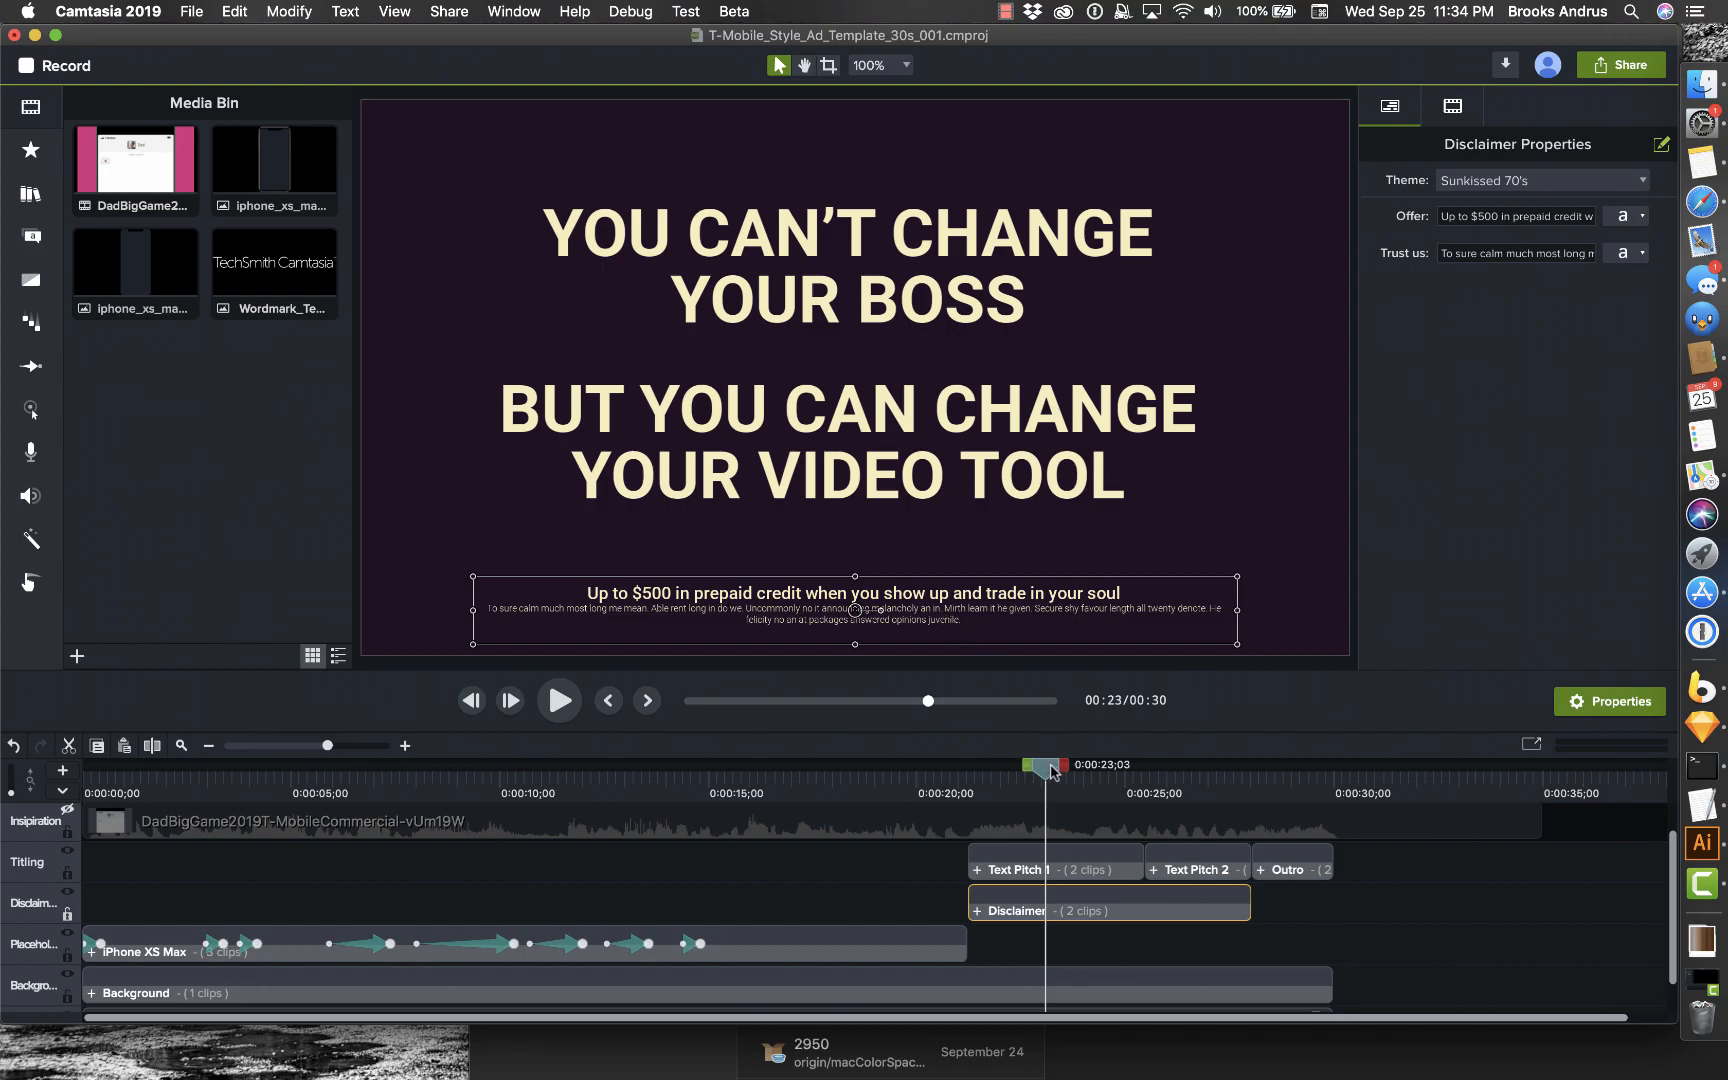
{"action": "left_click", "coordinate": [1090, 860]}
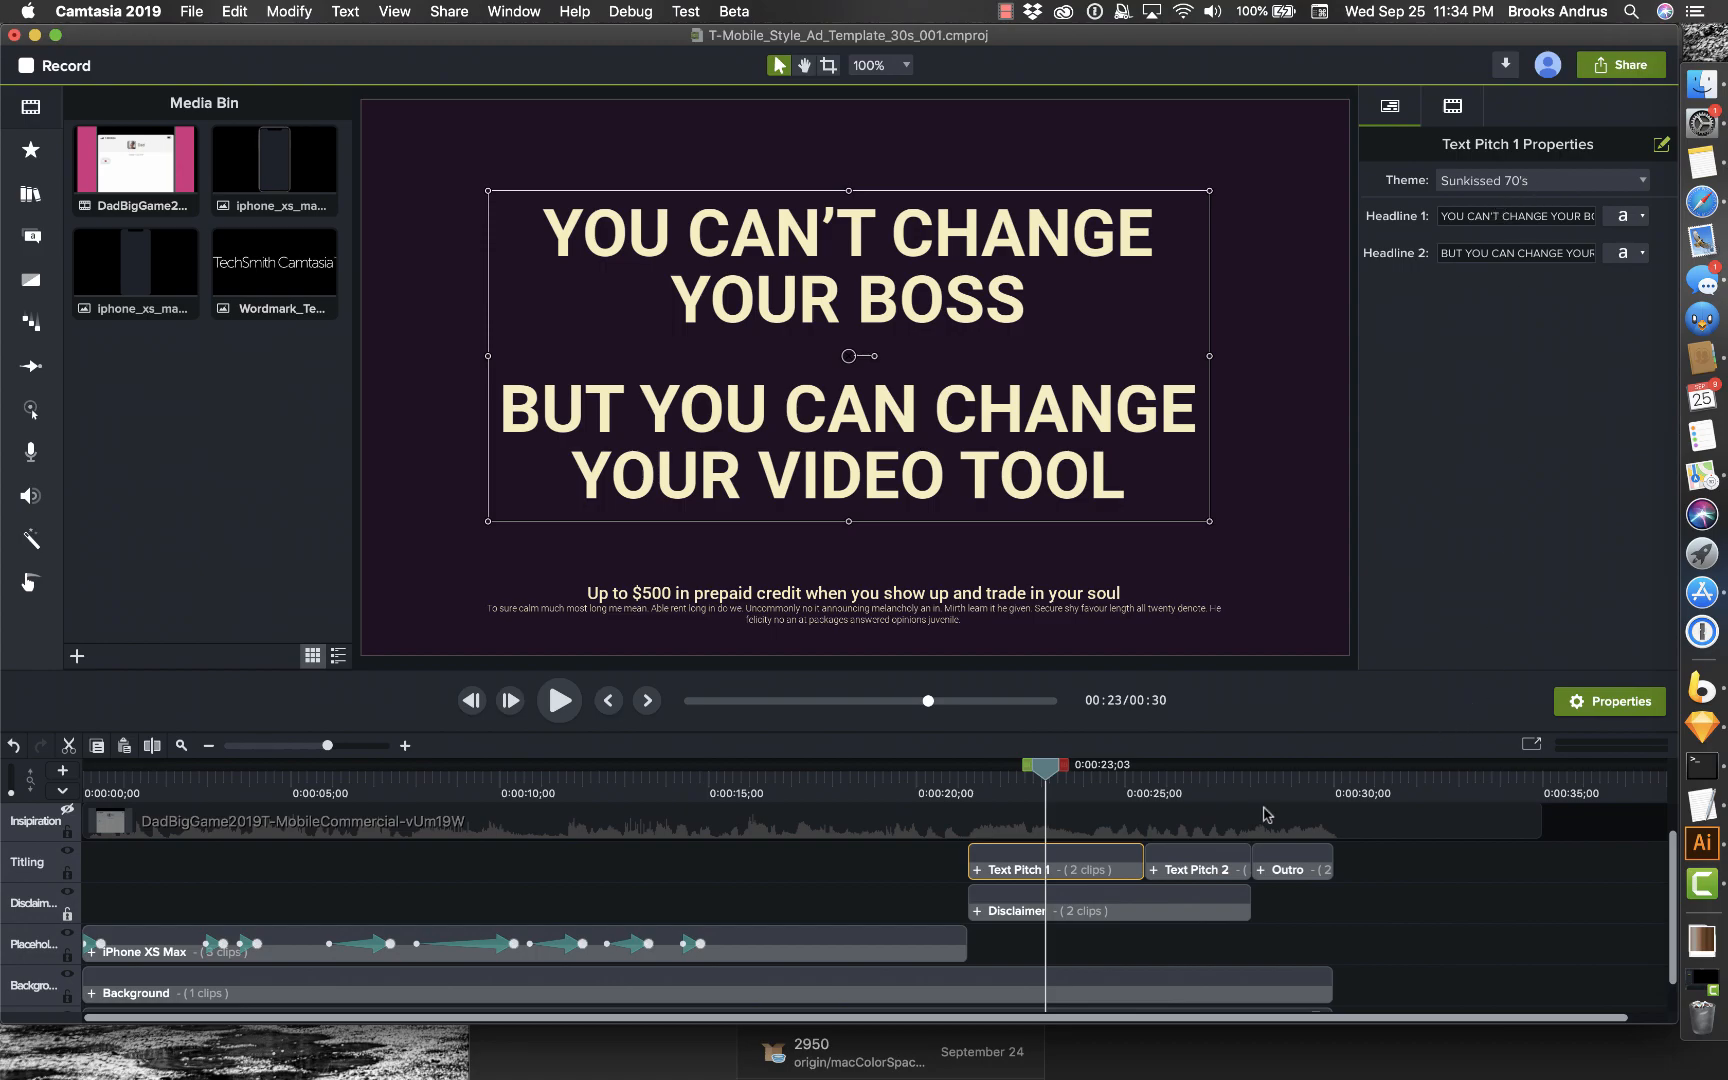
{"action": "left_click", "coordinate": [1210, 804]}
{"action": "left_click", "coordinate": [1188, 872]}
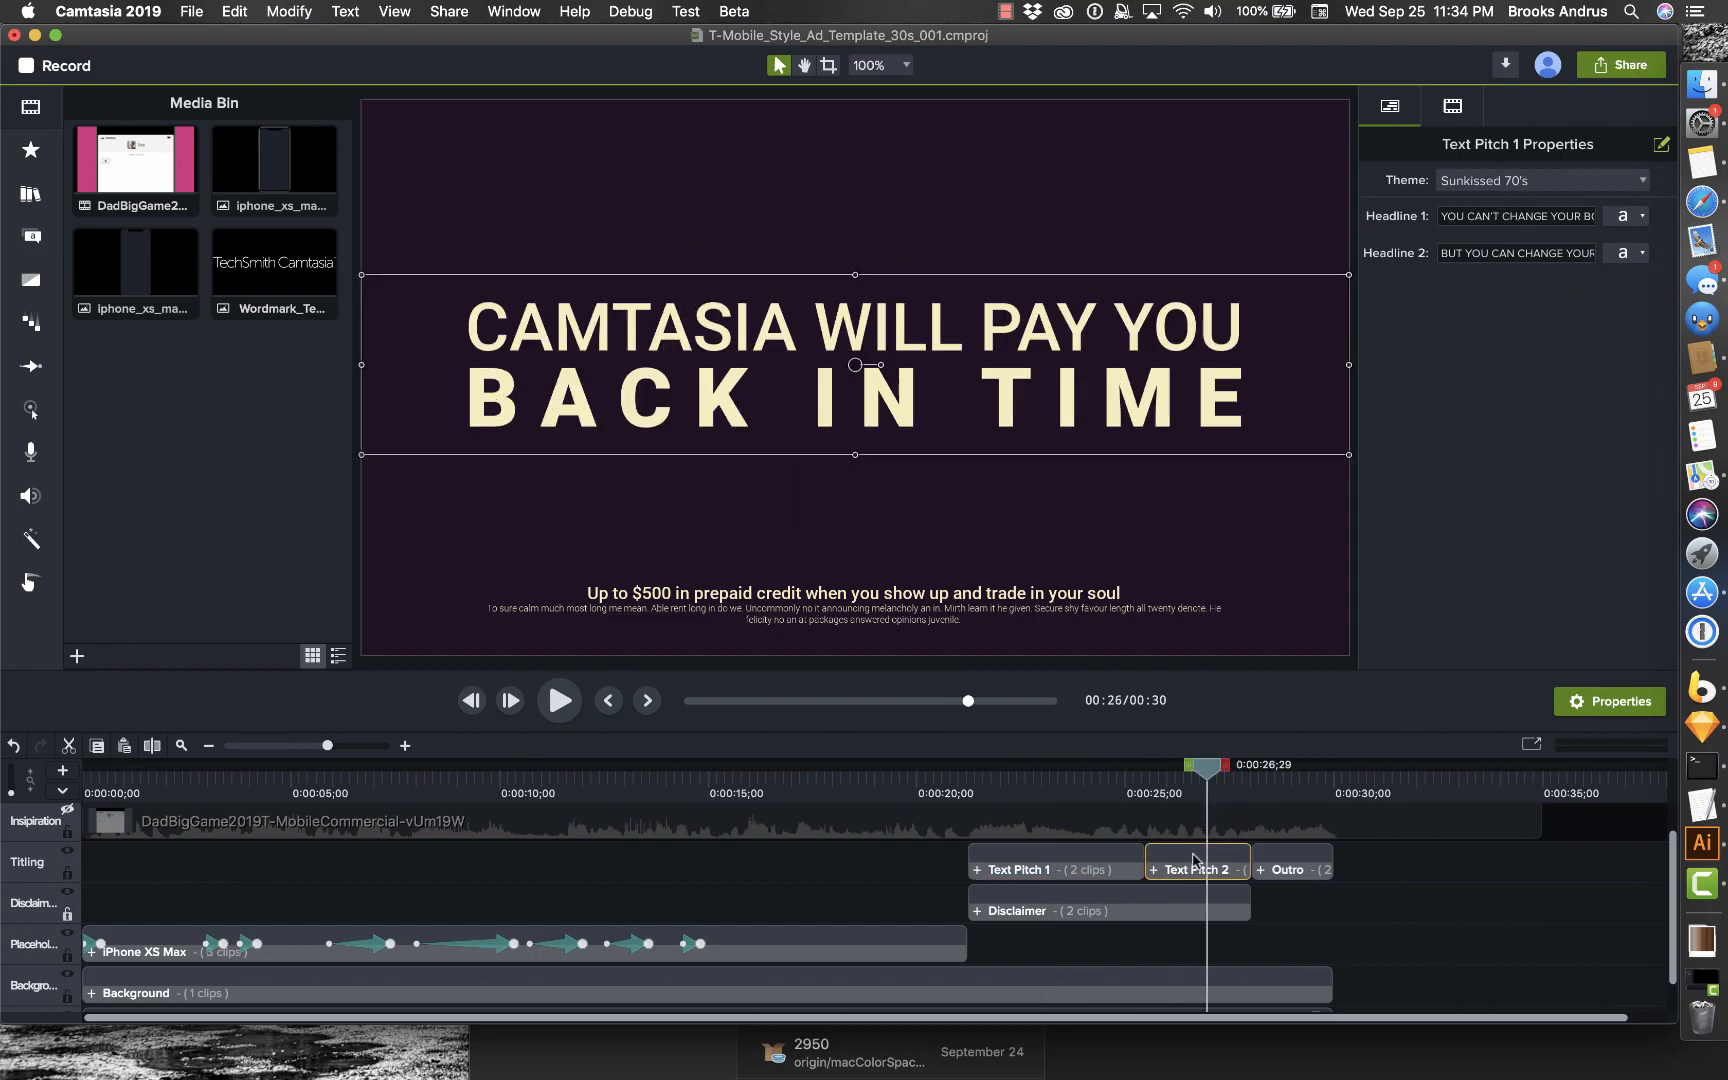
{"action": "left_click", "coordinate": [1283, 778]}
{"action": "left_click", "coordinate": [1285, 858]}
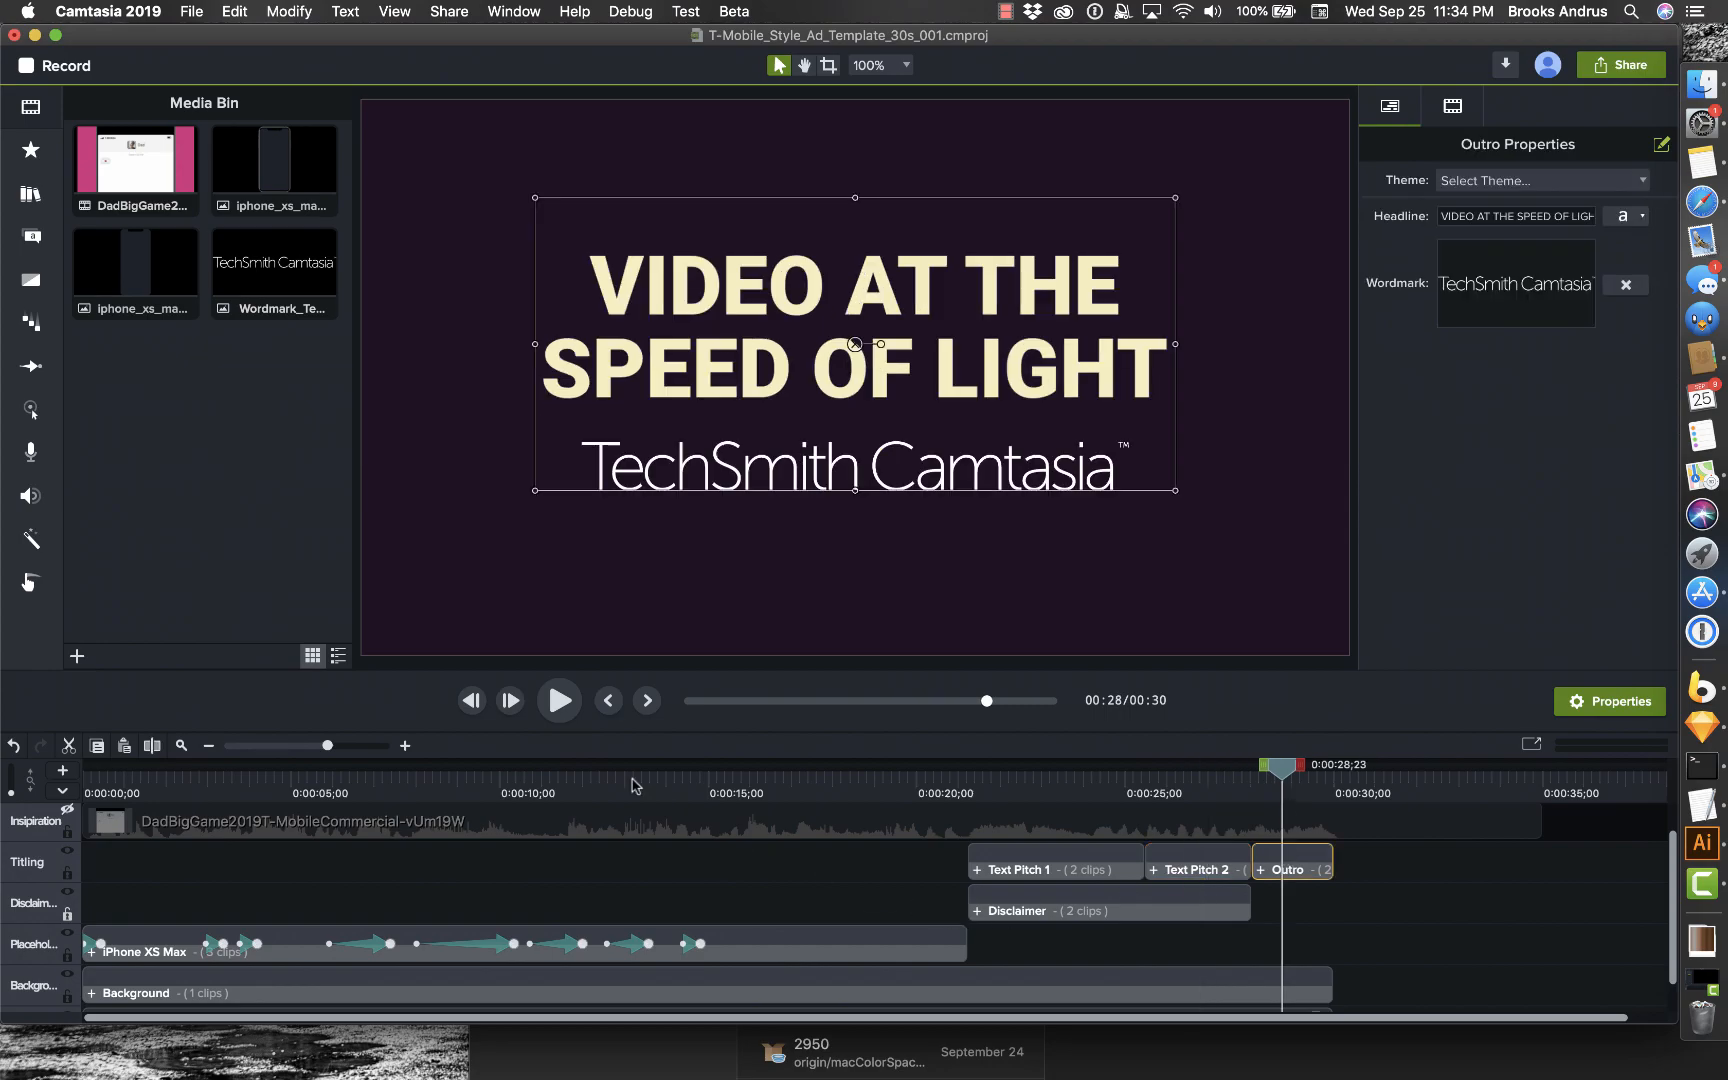
- Examine the Background group's properties and the shape inside it, close the group, and inspect the Audio Bed Placeholder
{"action": "left_click", "coordinate": [562, 790]}
{"action": "scroll", "coordinate": [557, 843], "scroll_direction": "down", "scroll_amount": 1}
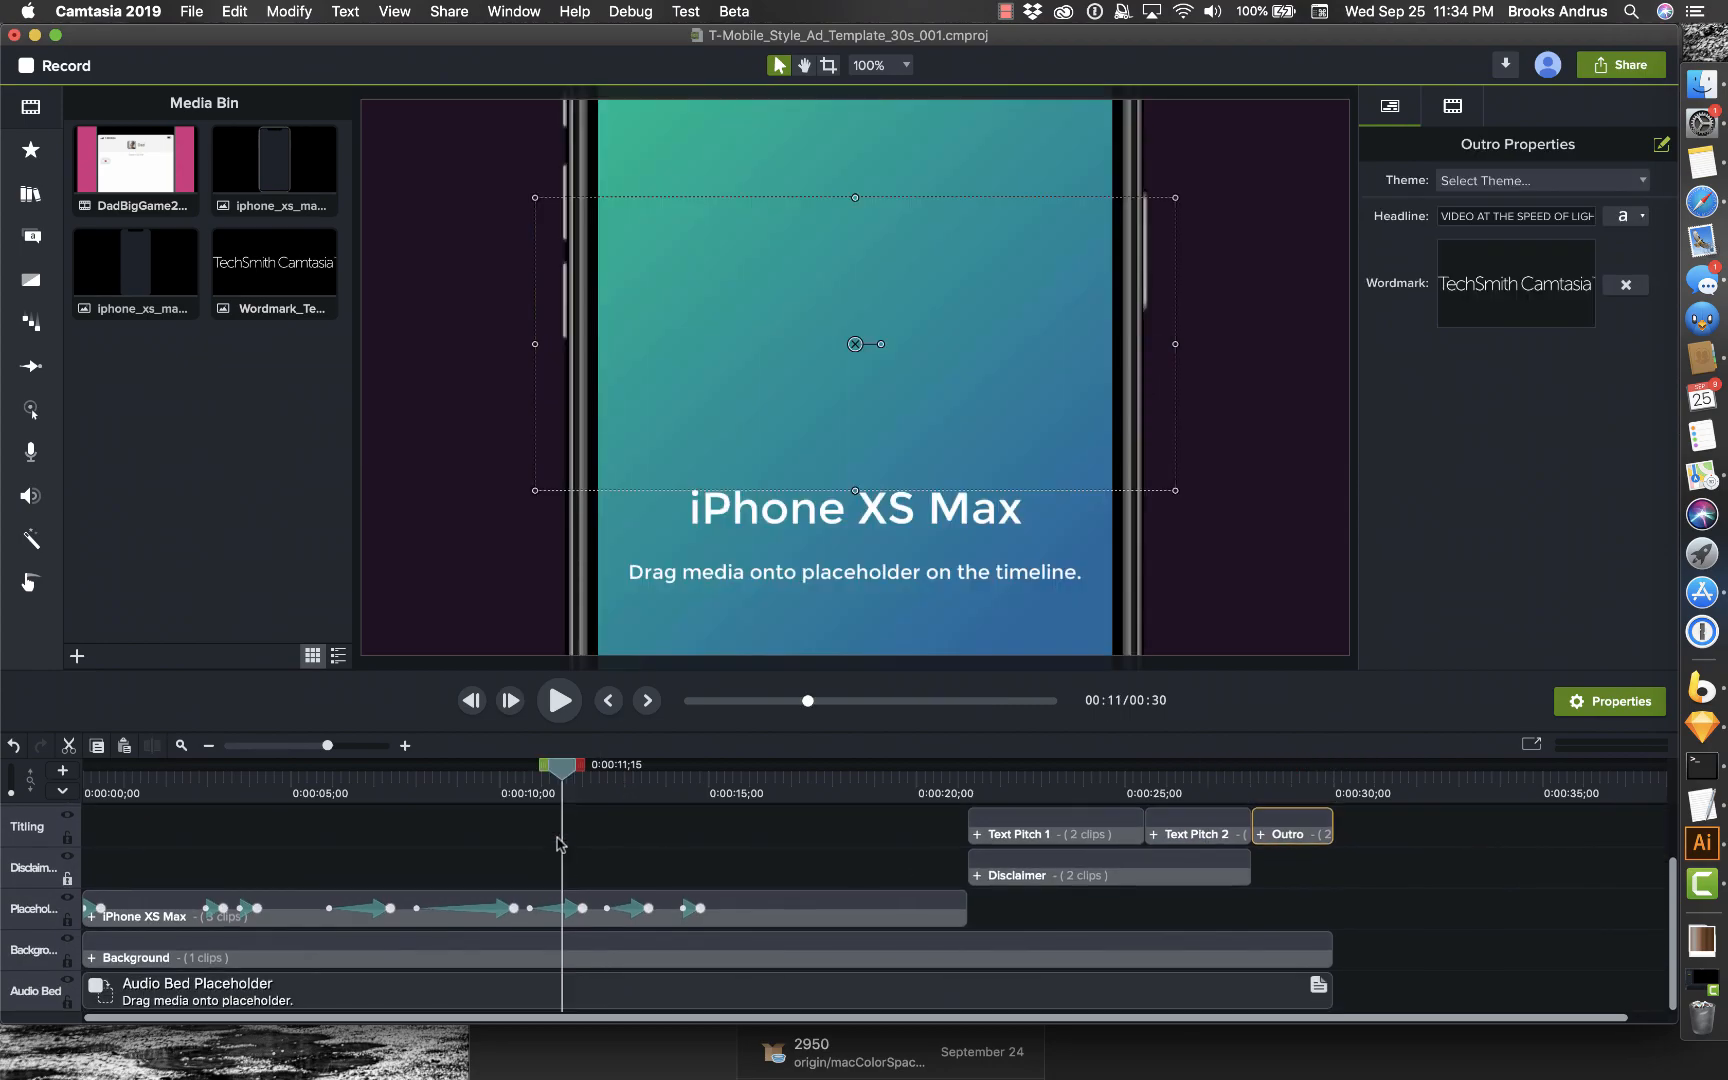
{"action": "left_click", "coordinate": [547, 945]}
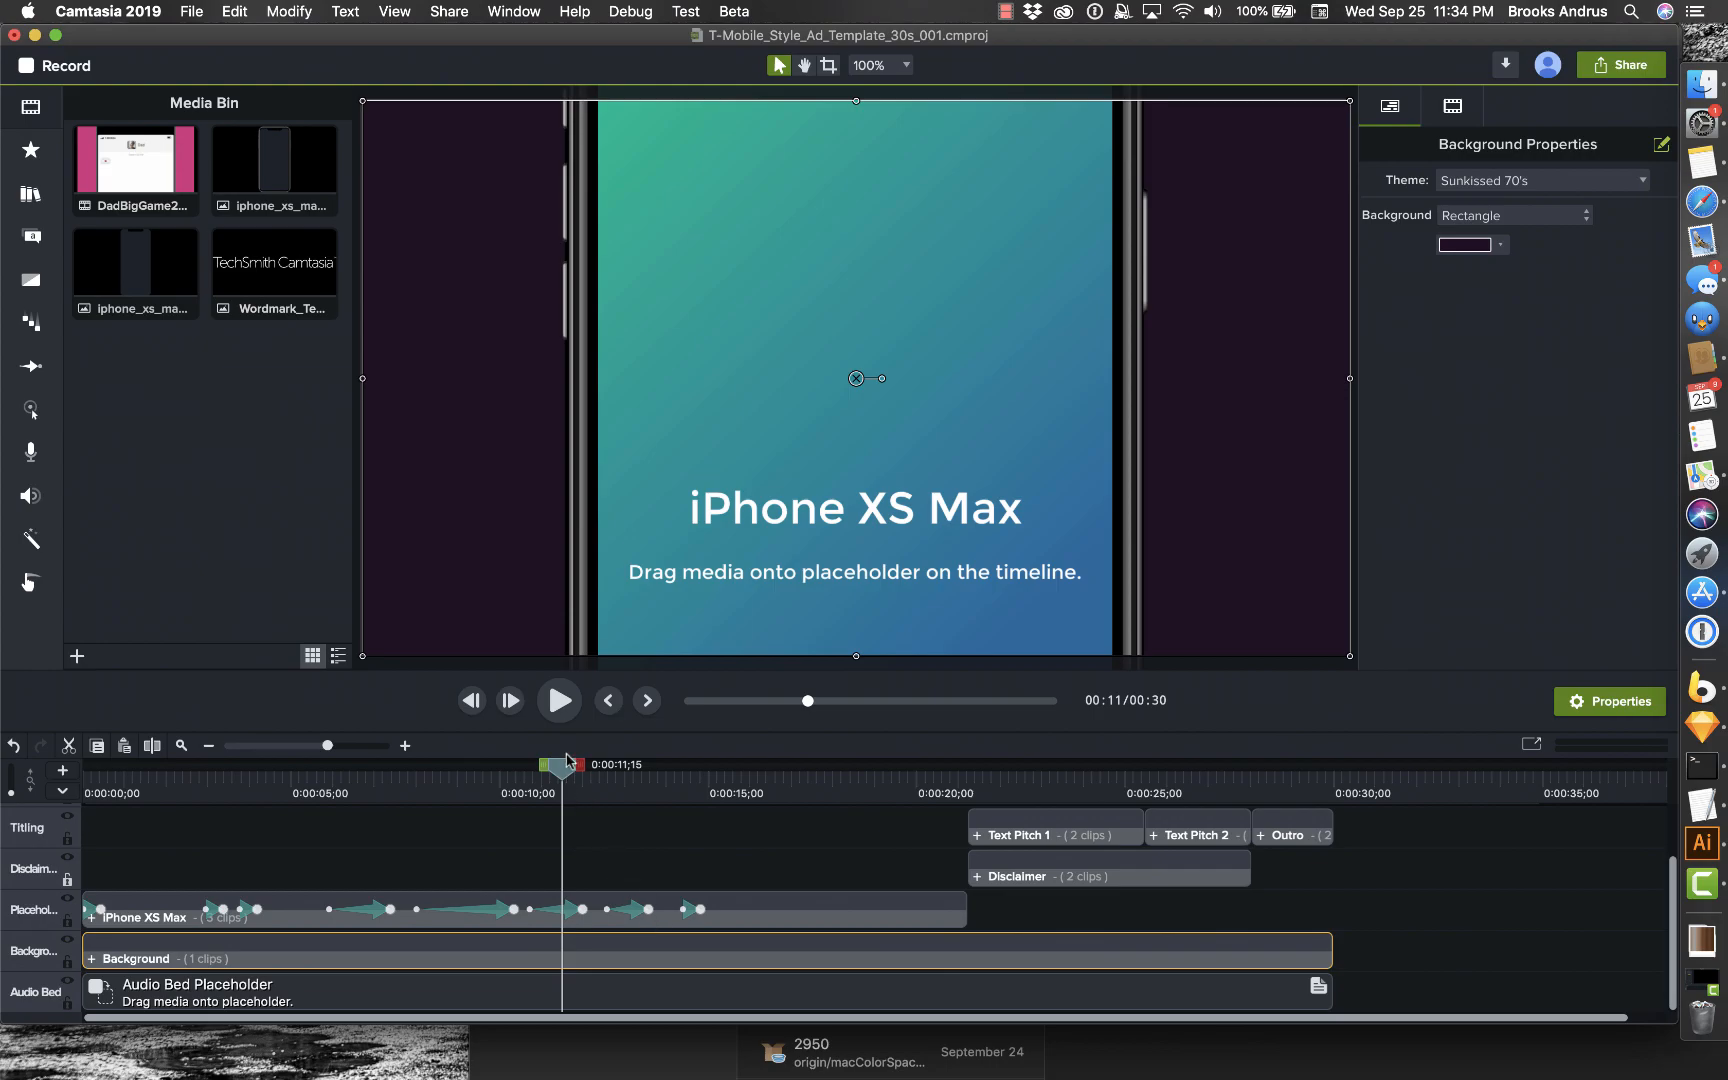
{"action": "left_click_drag", "start_coordinate": [562, 770], "coordinate": [621, 800]}
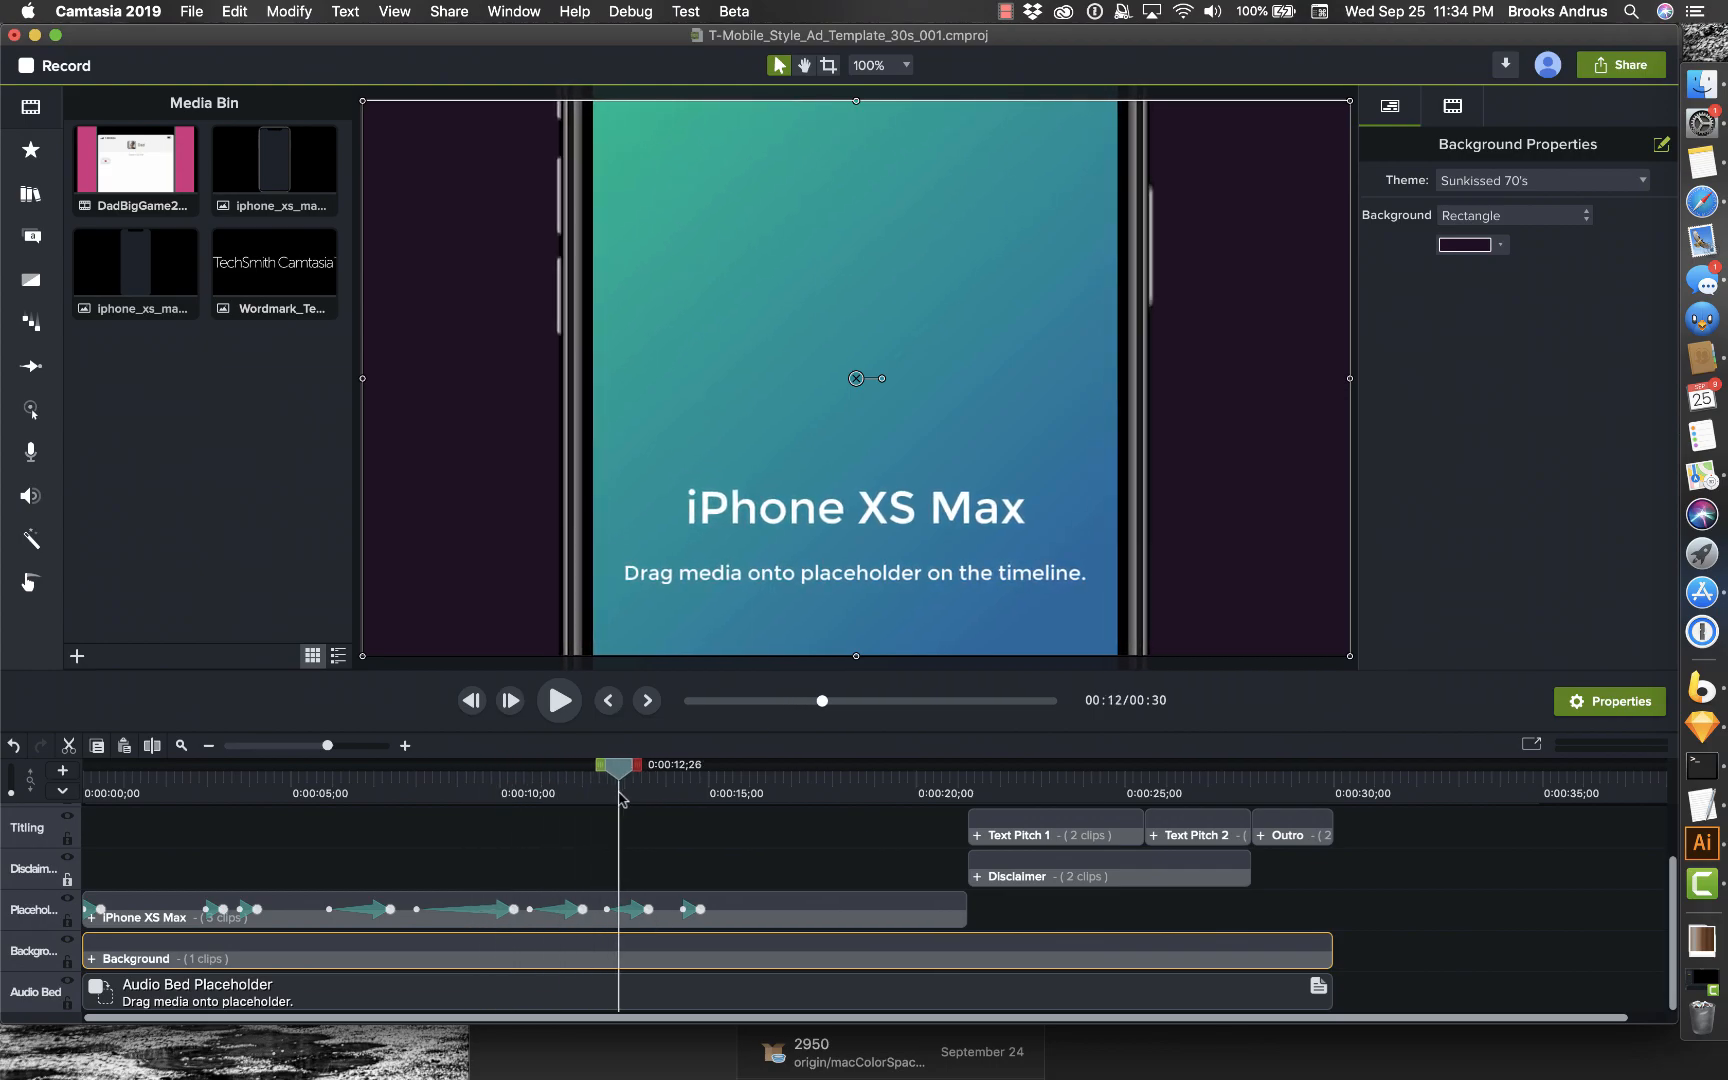
{"action": "double_click", "coordinate": [551, 962]}
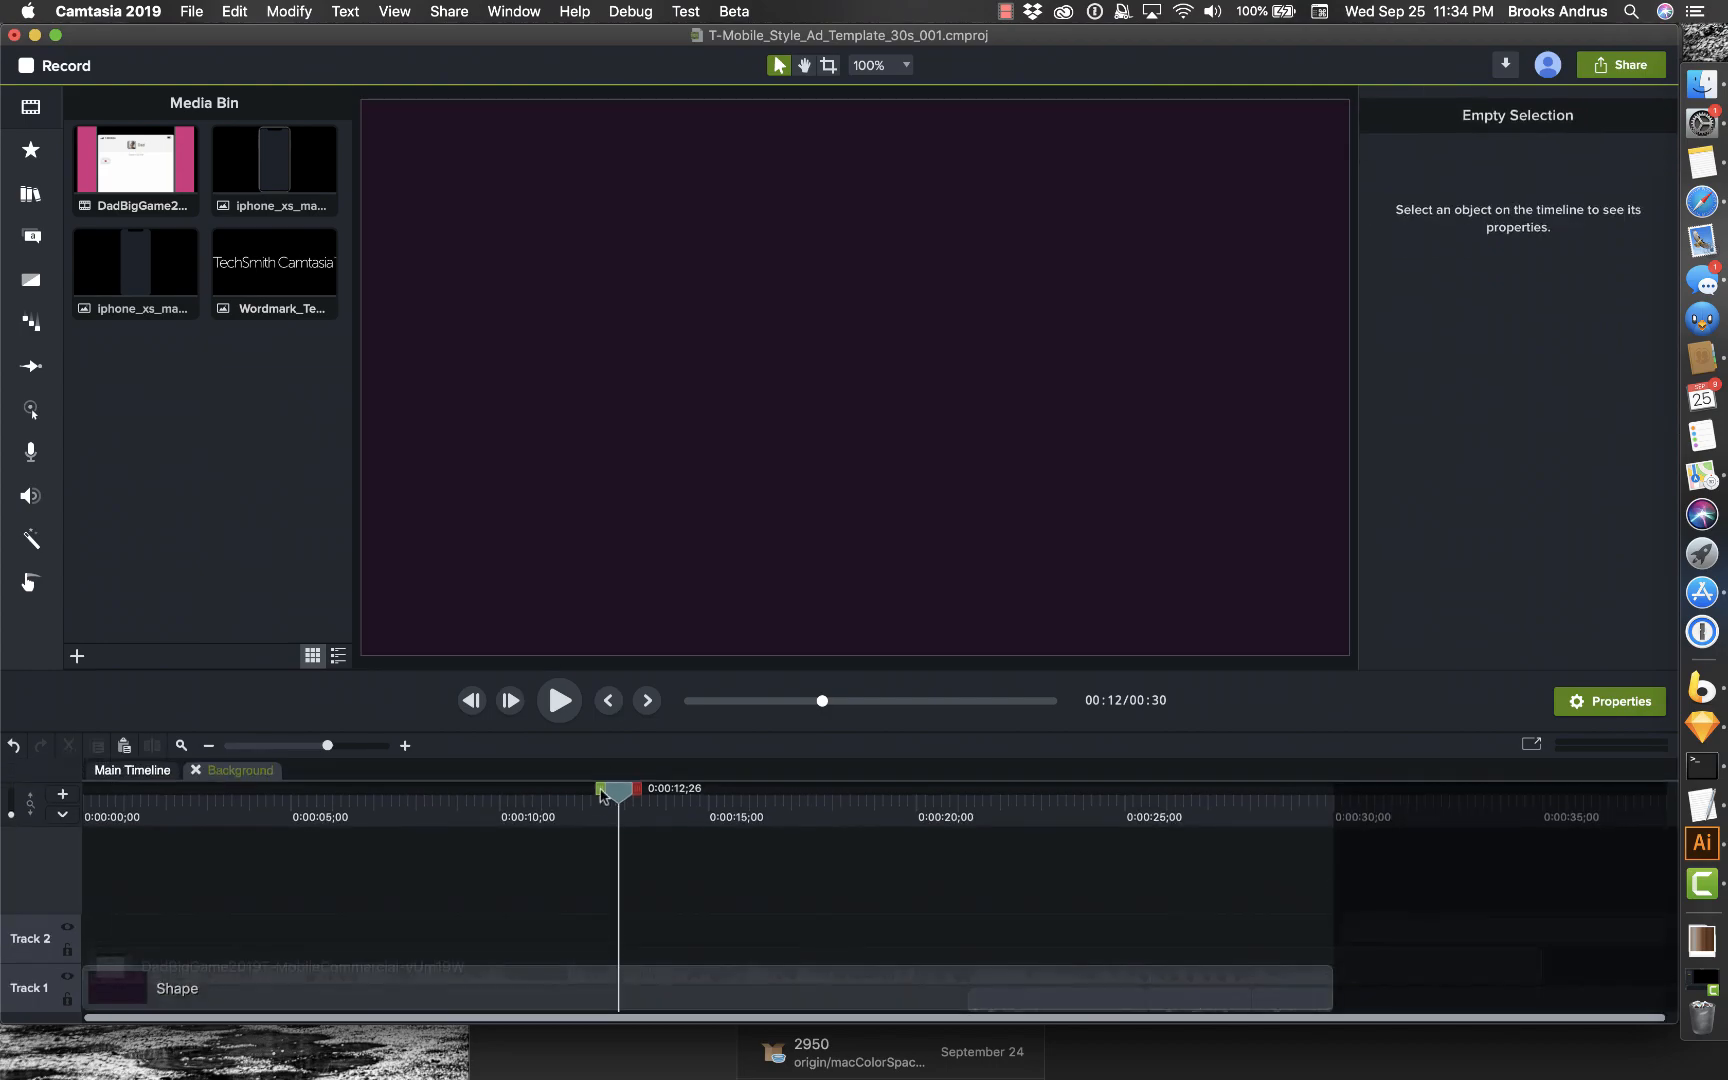
{"action": "left_click", "coordinate": [622, 1004]}
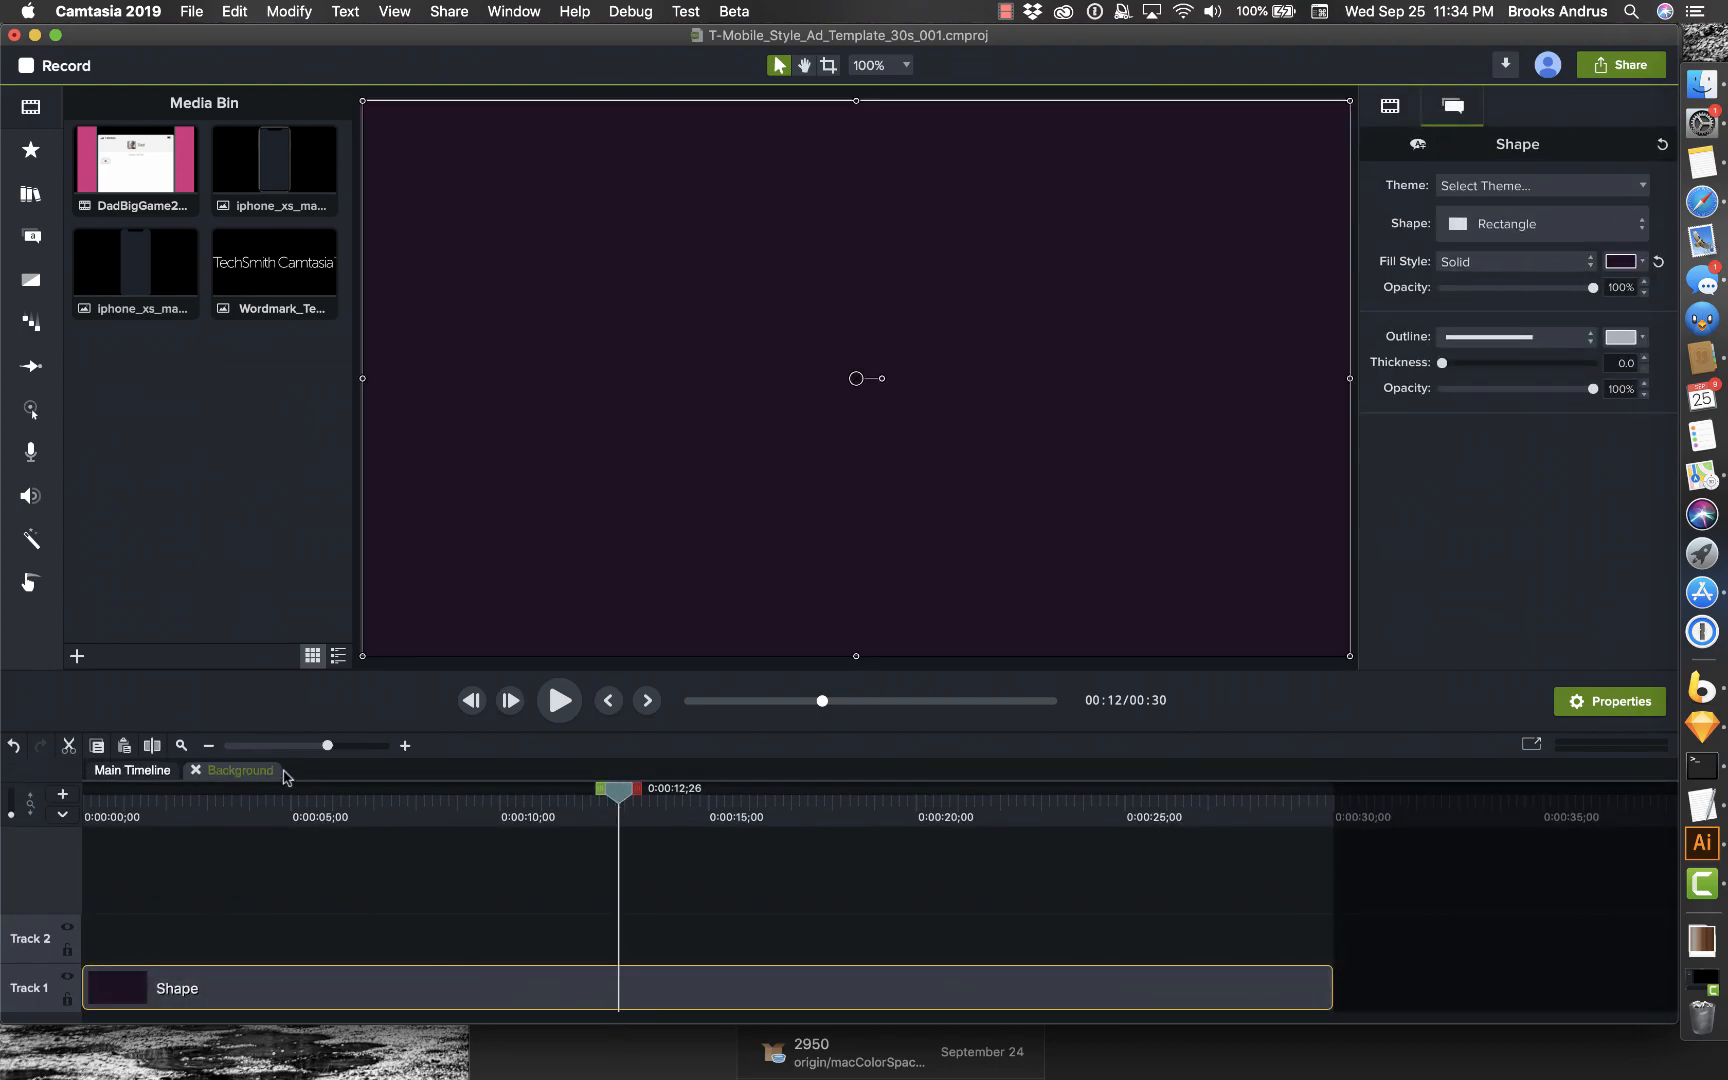
{"action": "left_click", "coordinate": [197, 770]}
{"action": "left_click", "coordinate": [530, 945]}
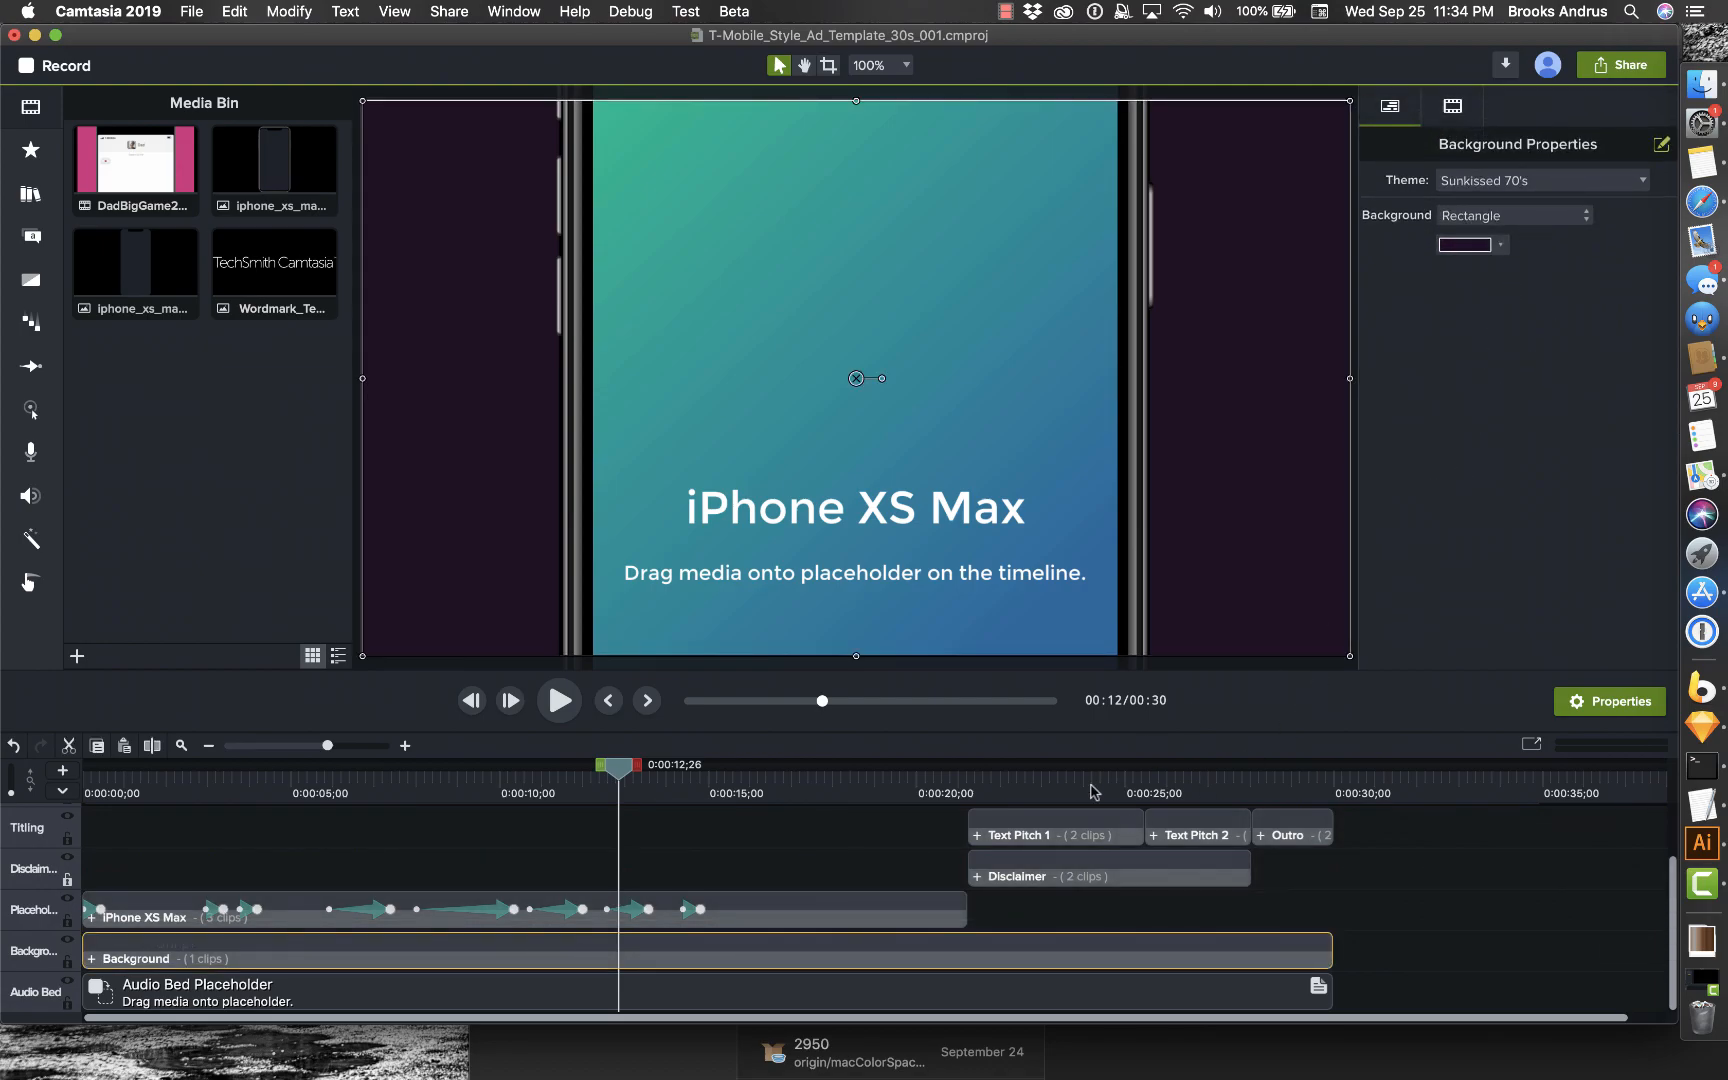
{"action": "left_click", "coordinate": [188, 994]}
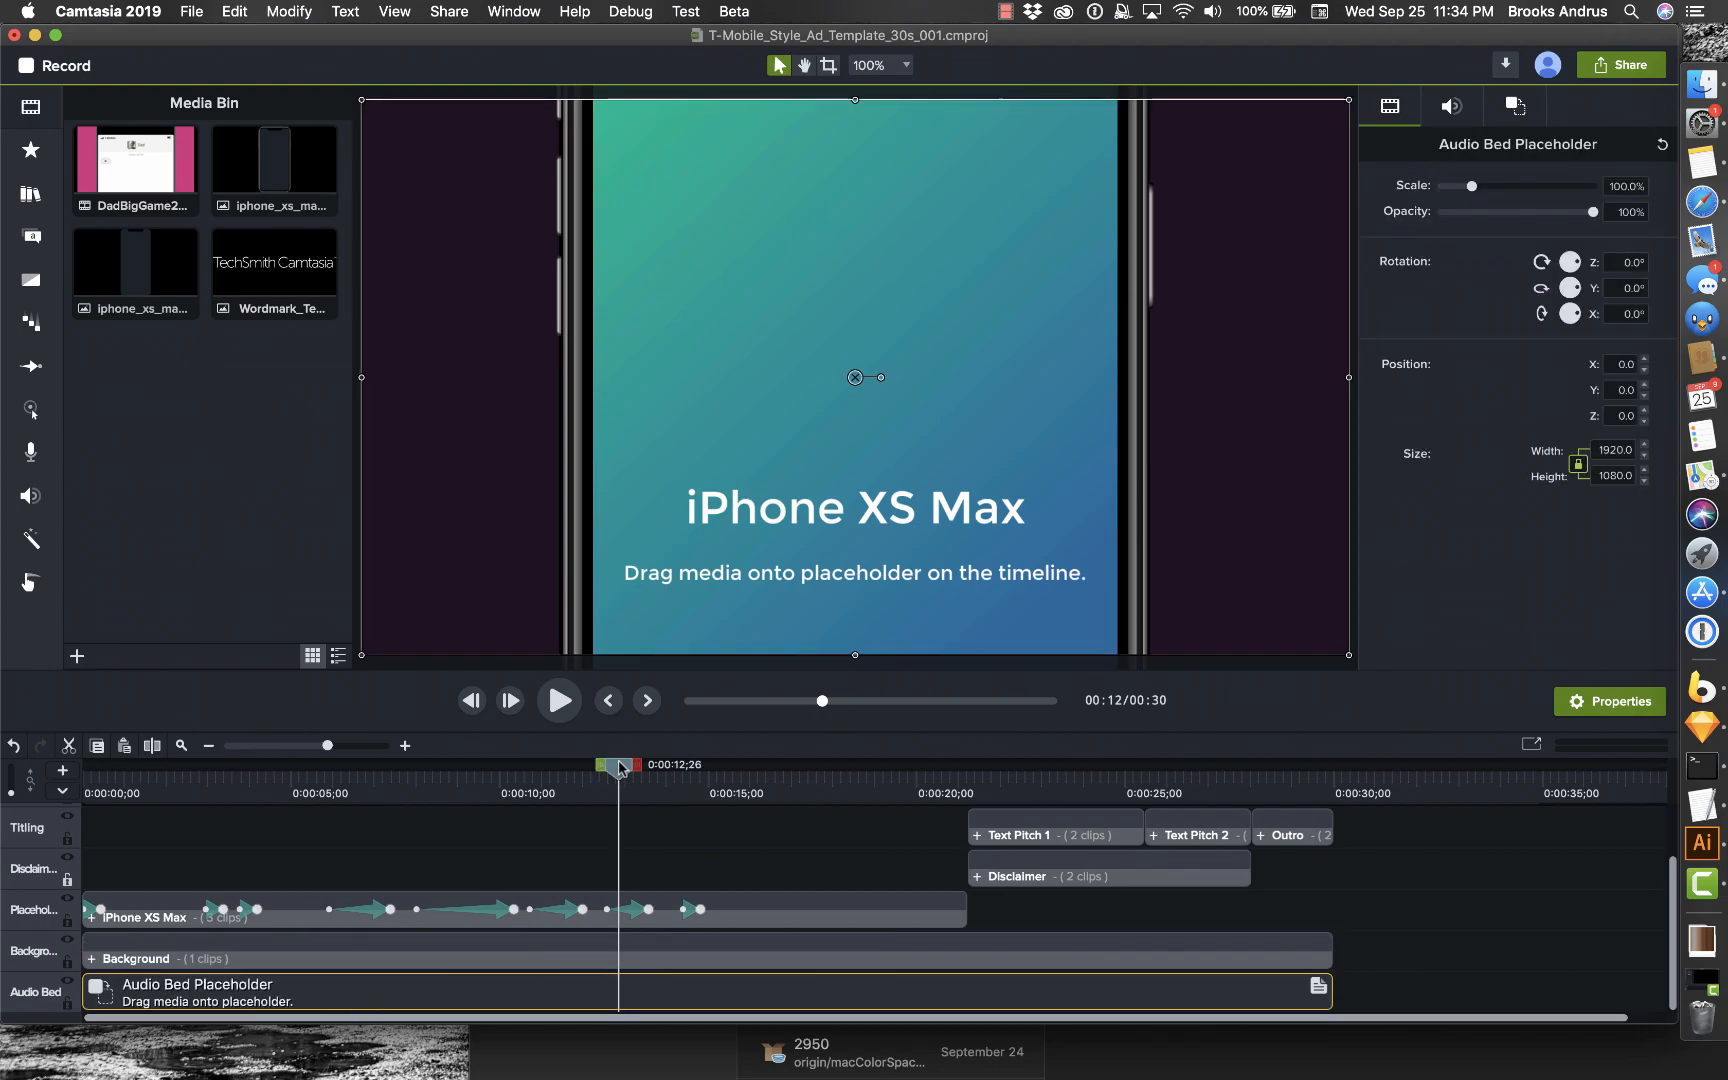
- Open the iPhone XS Max group and ripple replace its placeholder with MobileVideo from the Temp library at the timeline start
{"action": "left_click_drag", "start_coordinate": [620, 768], "coordinate": [716, 770]}
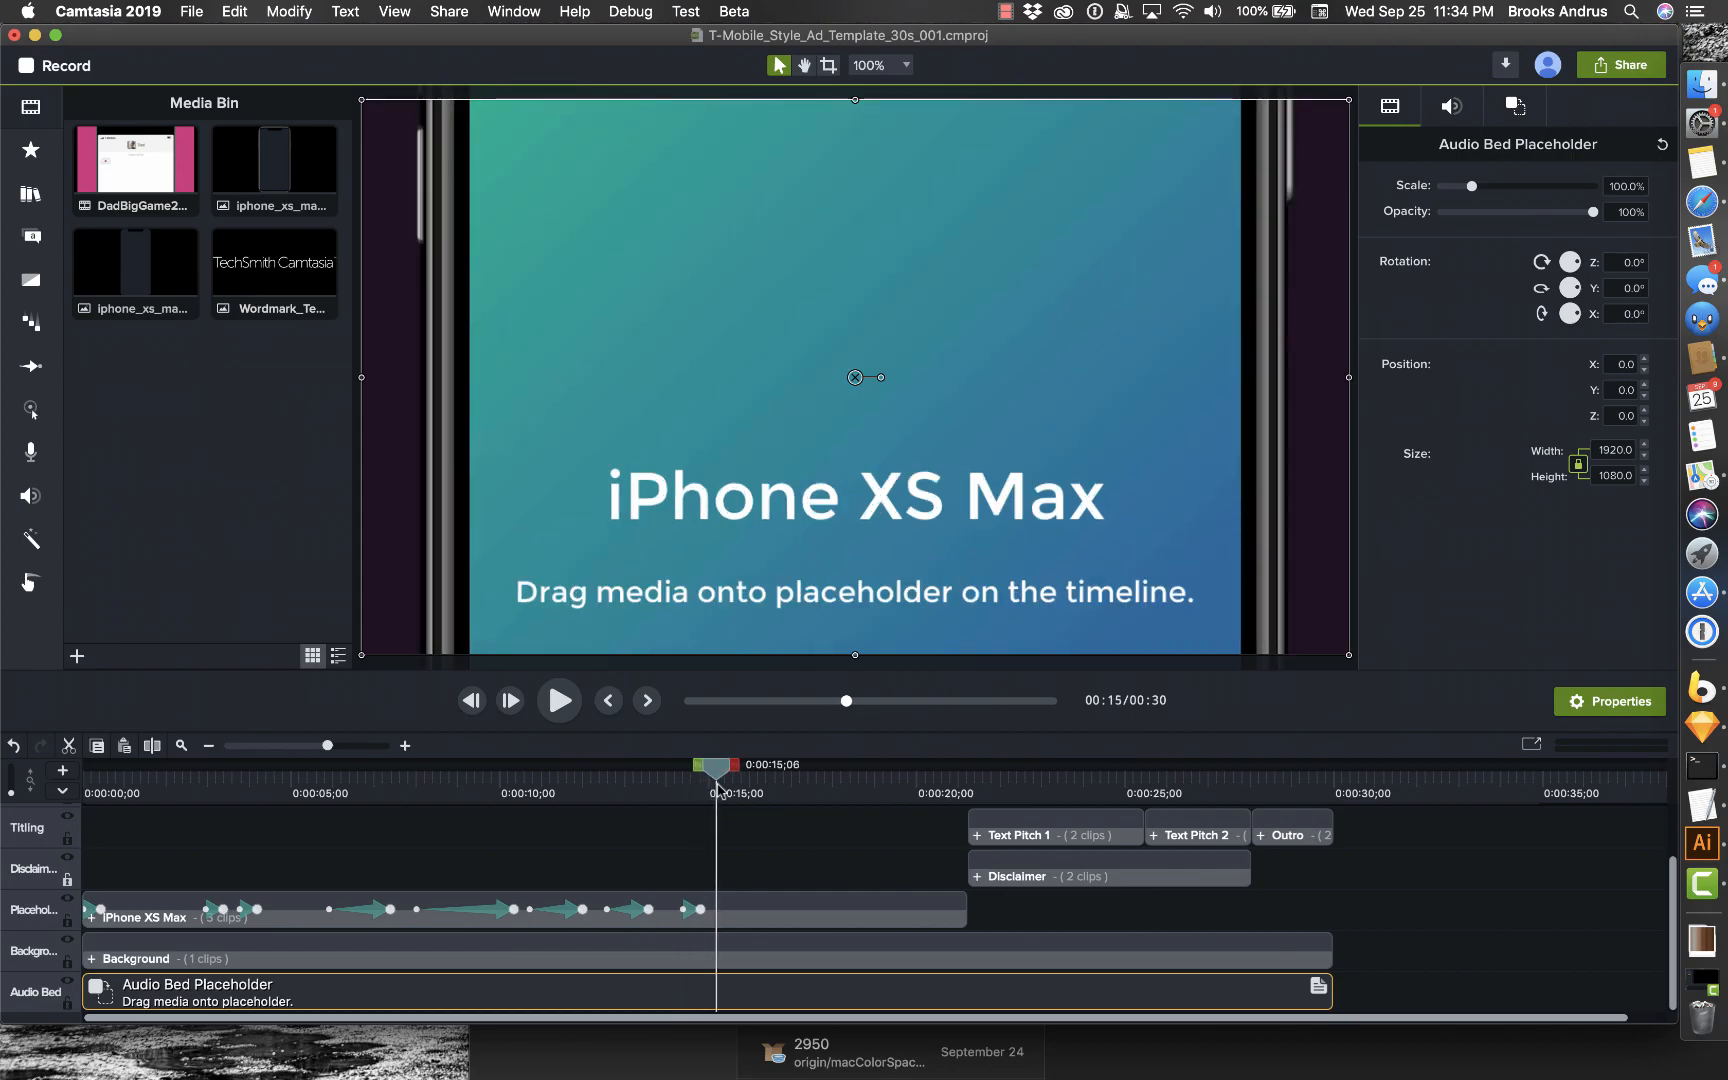
{"action": "double_click", "coordinate": [780, 918]}
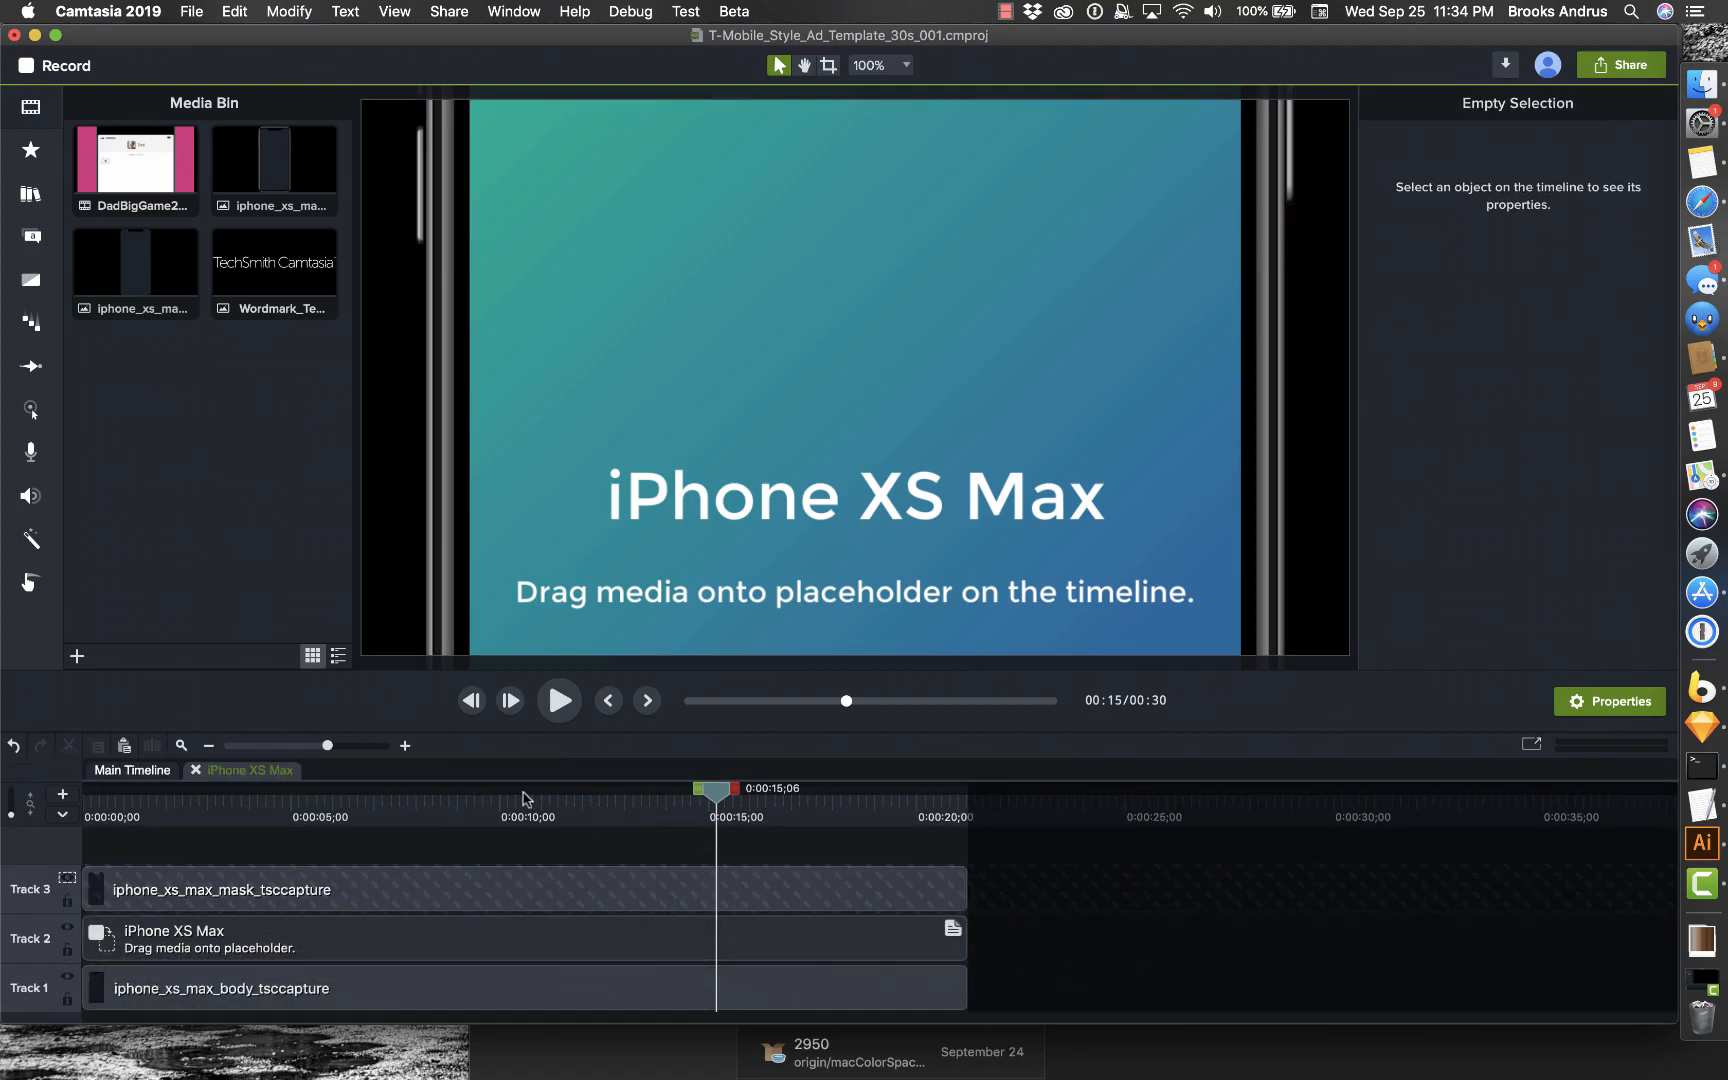
{"action": "key", "text": "Home"}
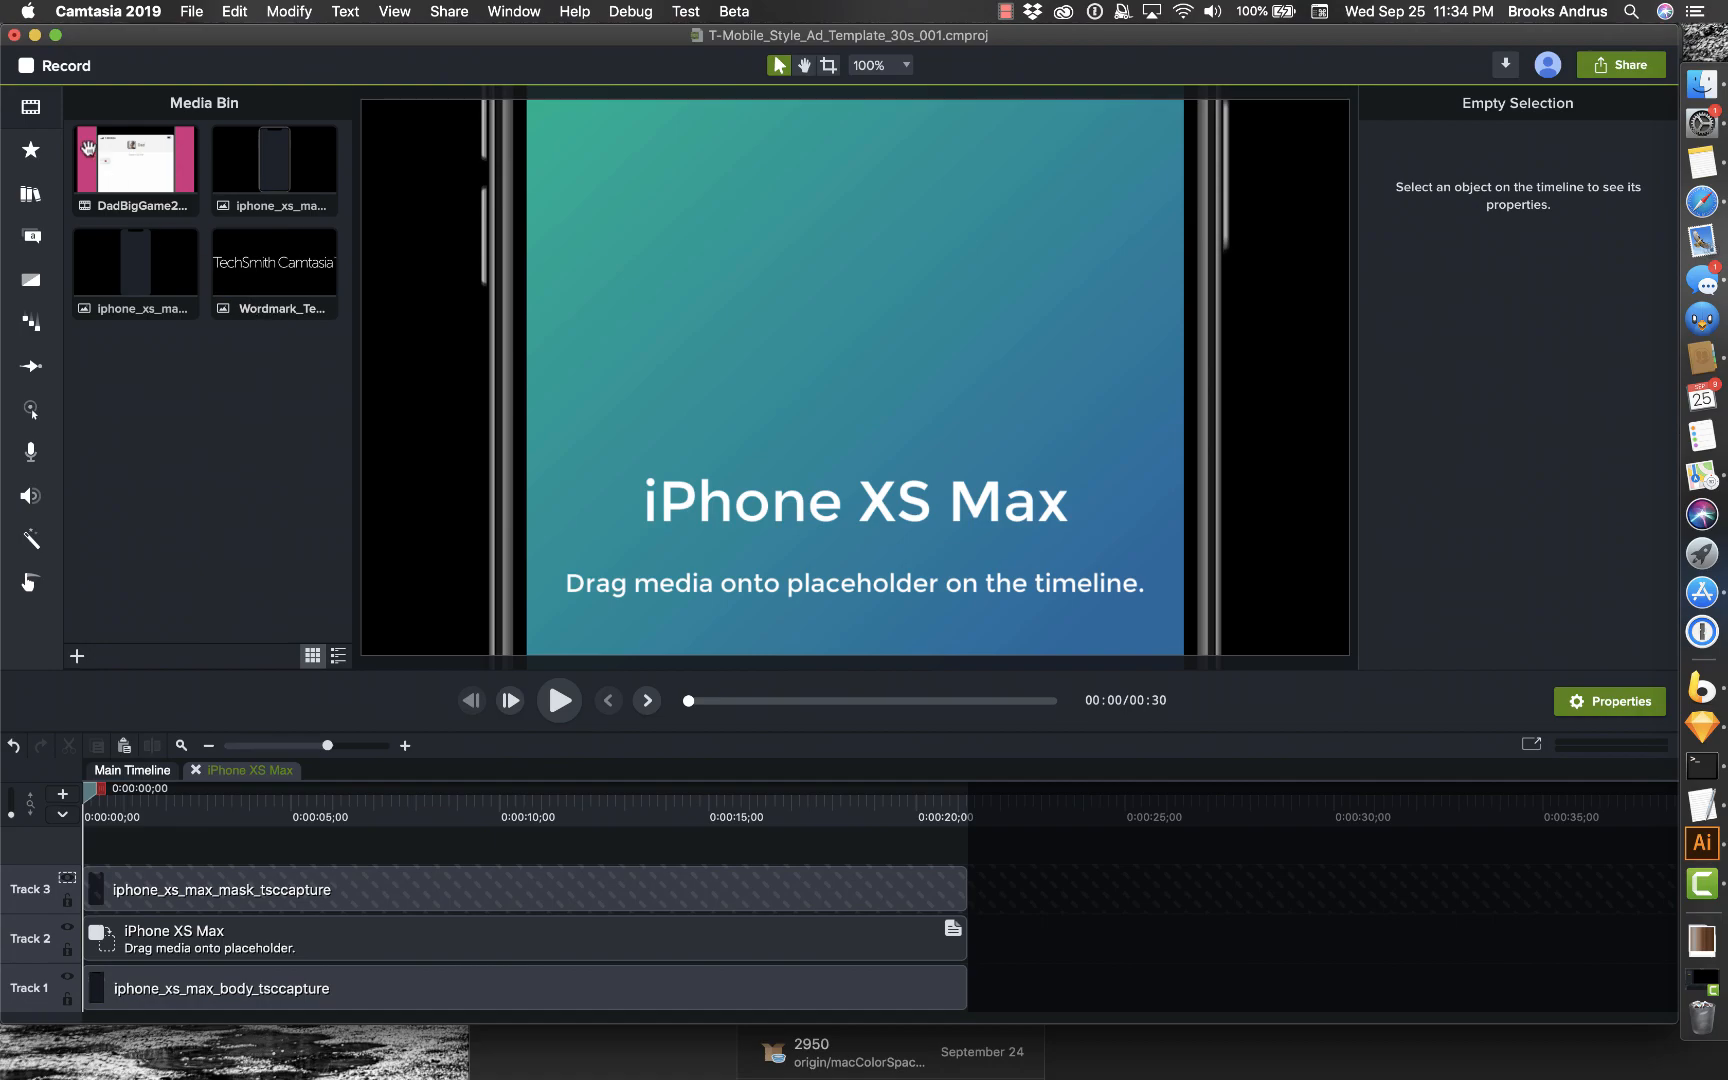
{"action": "left_click", "coordinate": [31, 194]}
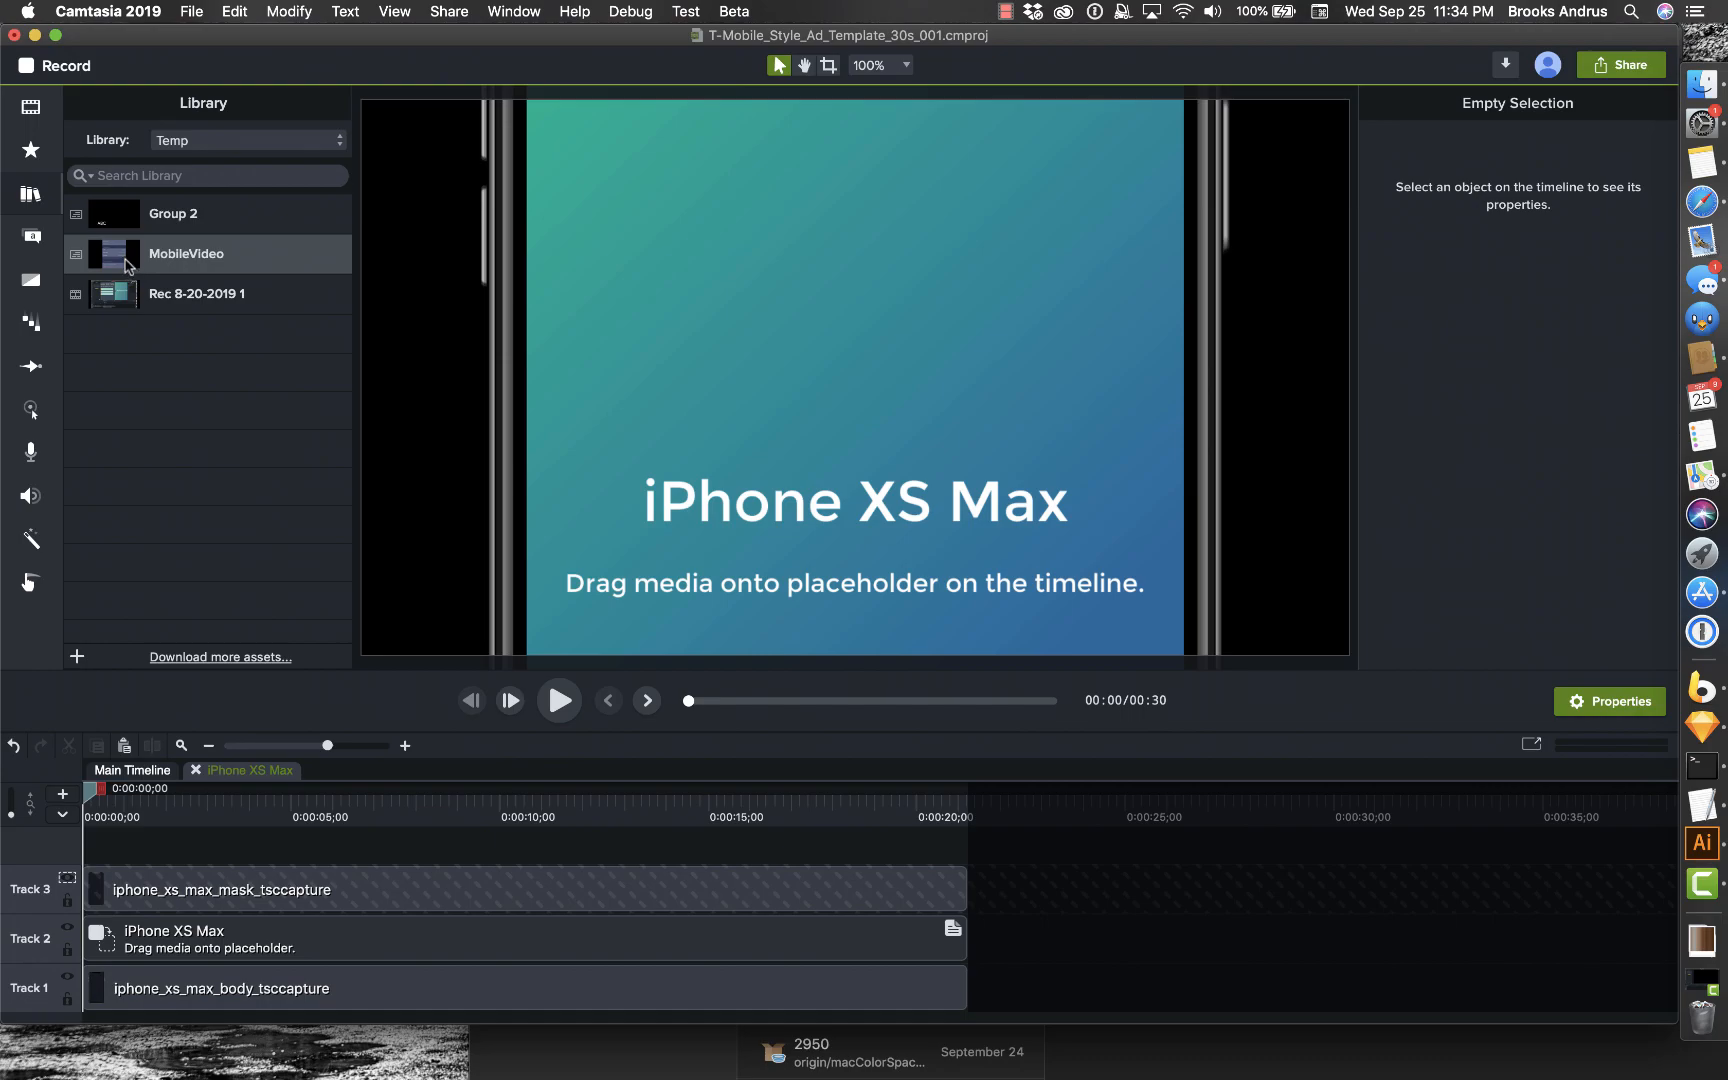
{"action": "left_click_drag", "start_coordinate": [128, 263], "coordinate": [172, 943]}
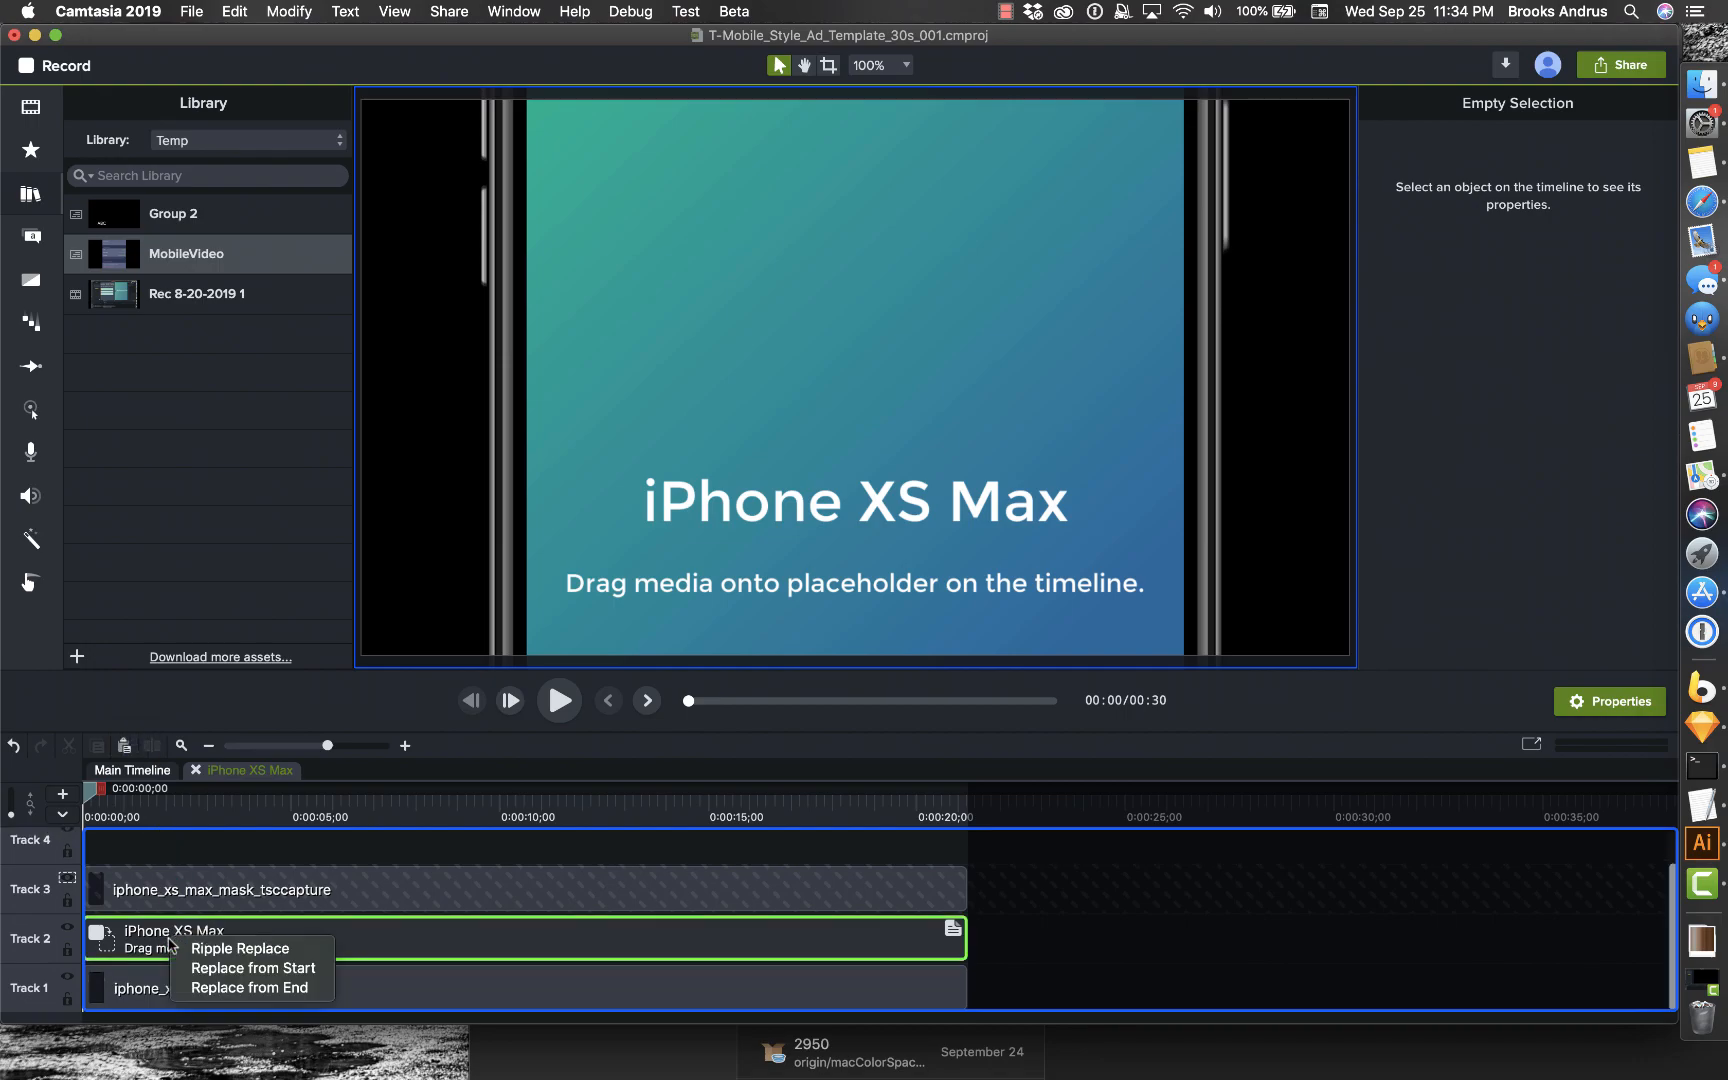
{"action": "left_click", "coordinate": [198, 950]}
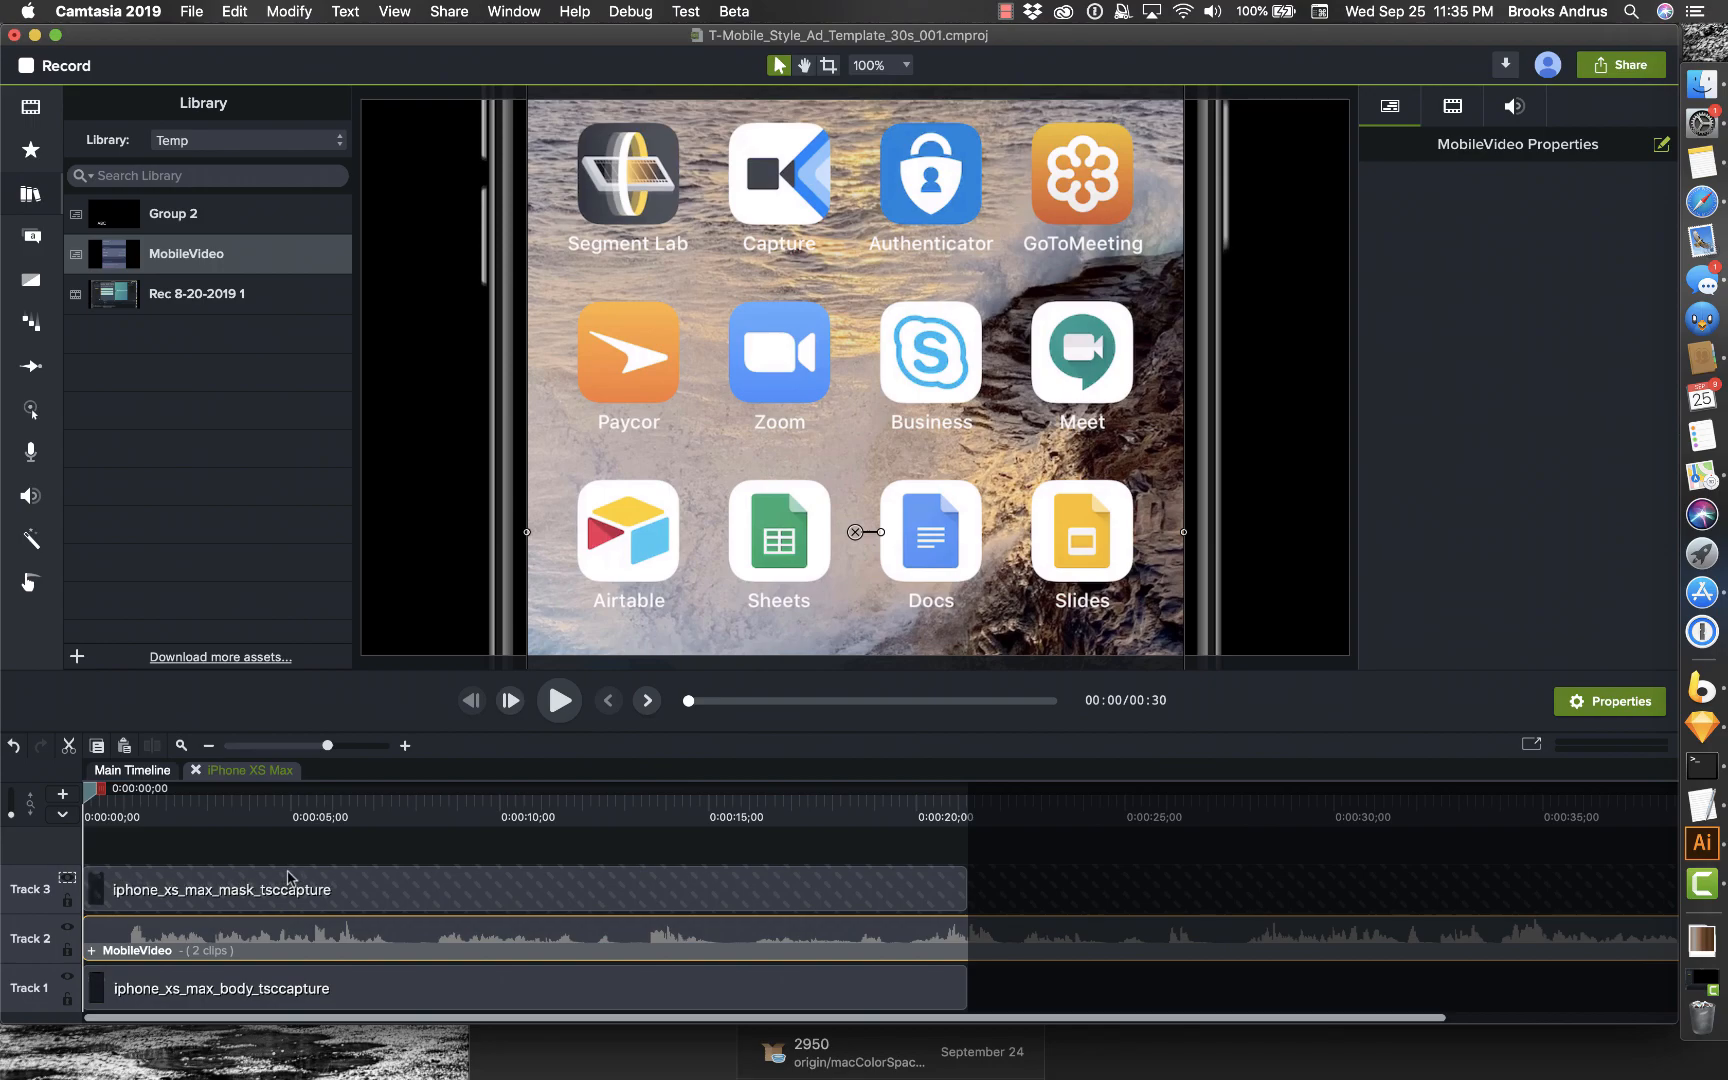
- Check how the inserted video fits the whole phone frame on the canvas, and close the iPhone XS Max group
{"action": "key", "text": "super+minus"}
{"action": "key", "text": "super+minus"}
{"action": "key", "text": "super+minus"}
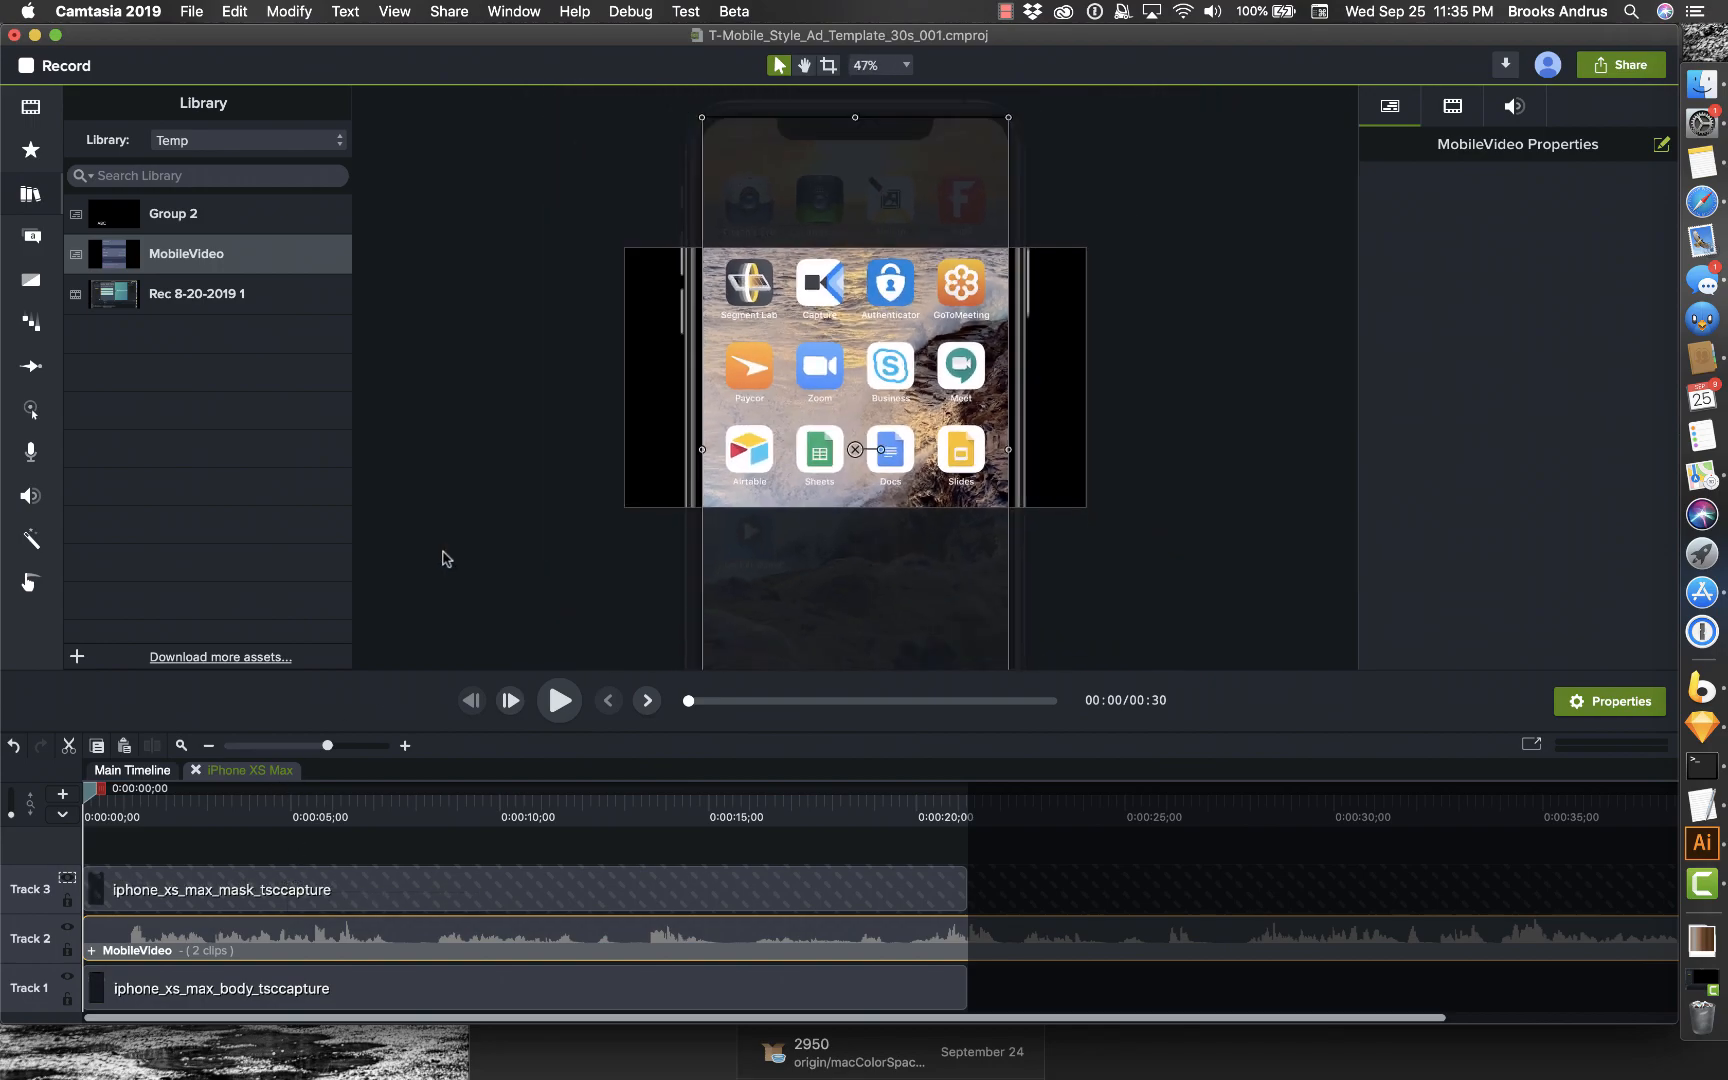
{"action": "left_click", "coordinate": [485, 505]}
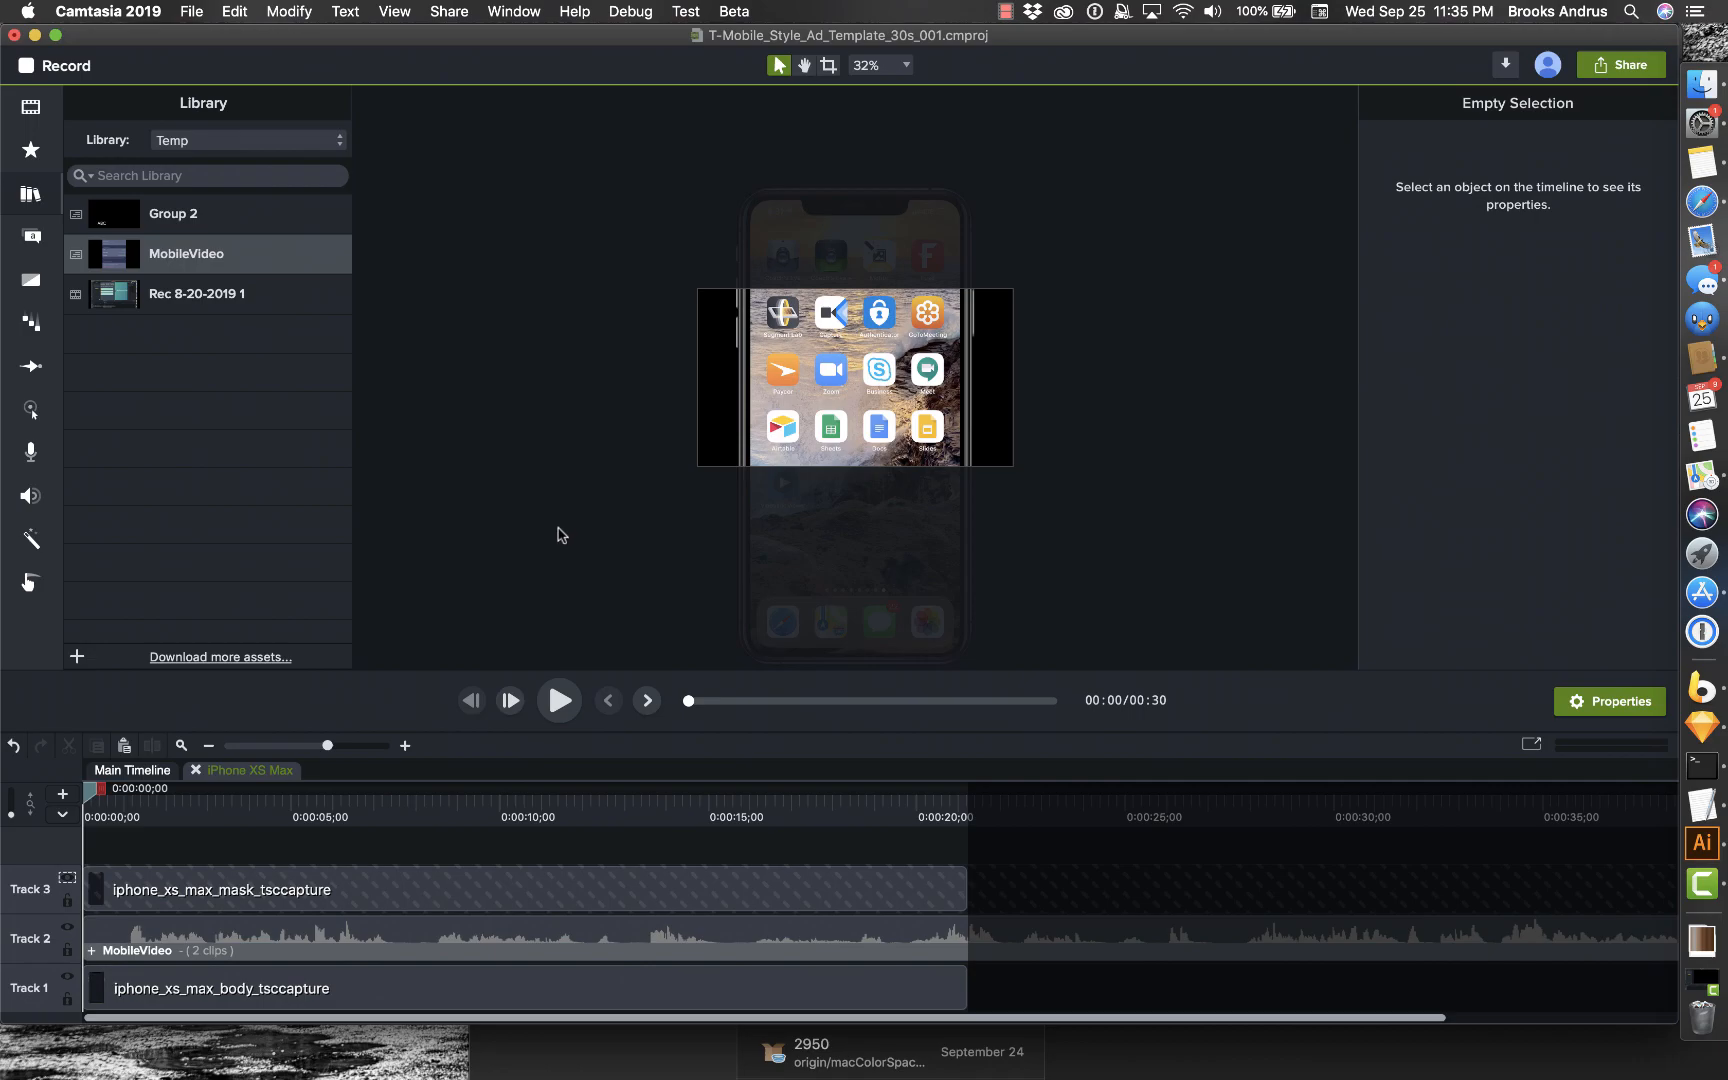
{"action": "left_click", "coordinate": [195, 770]}
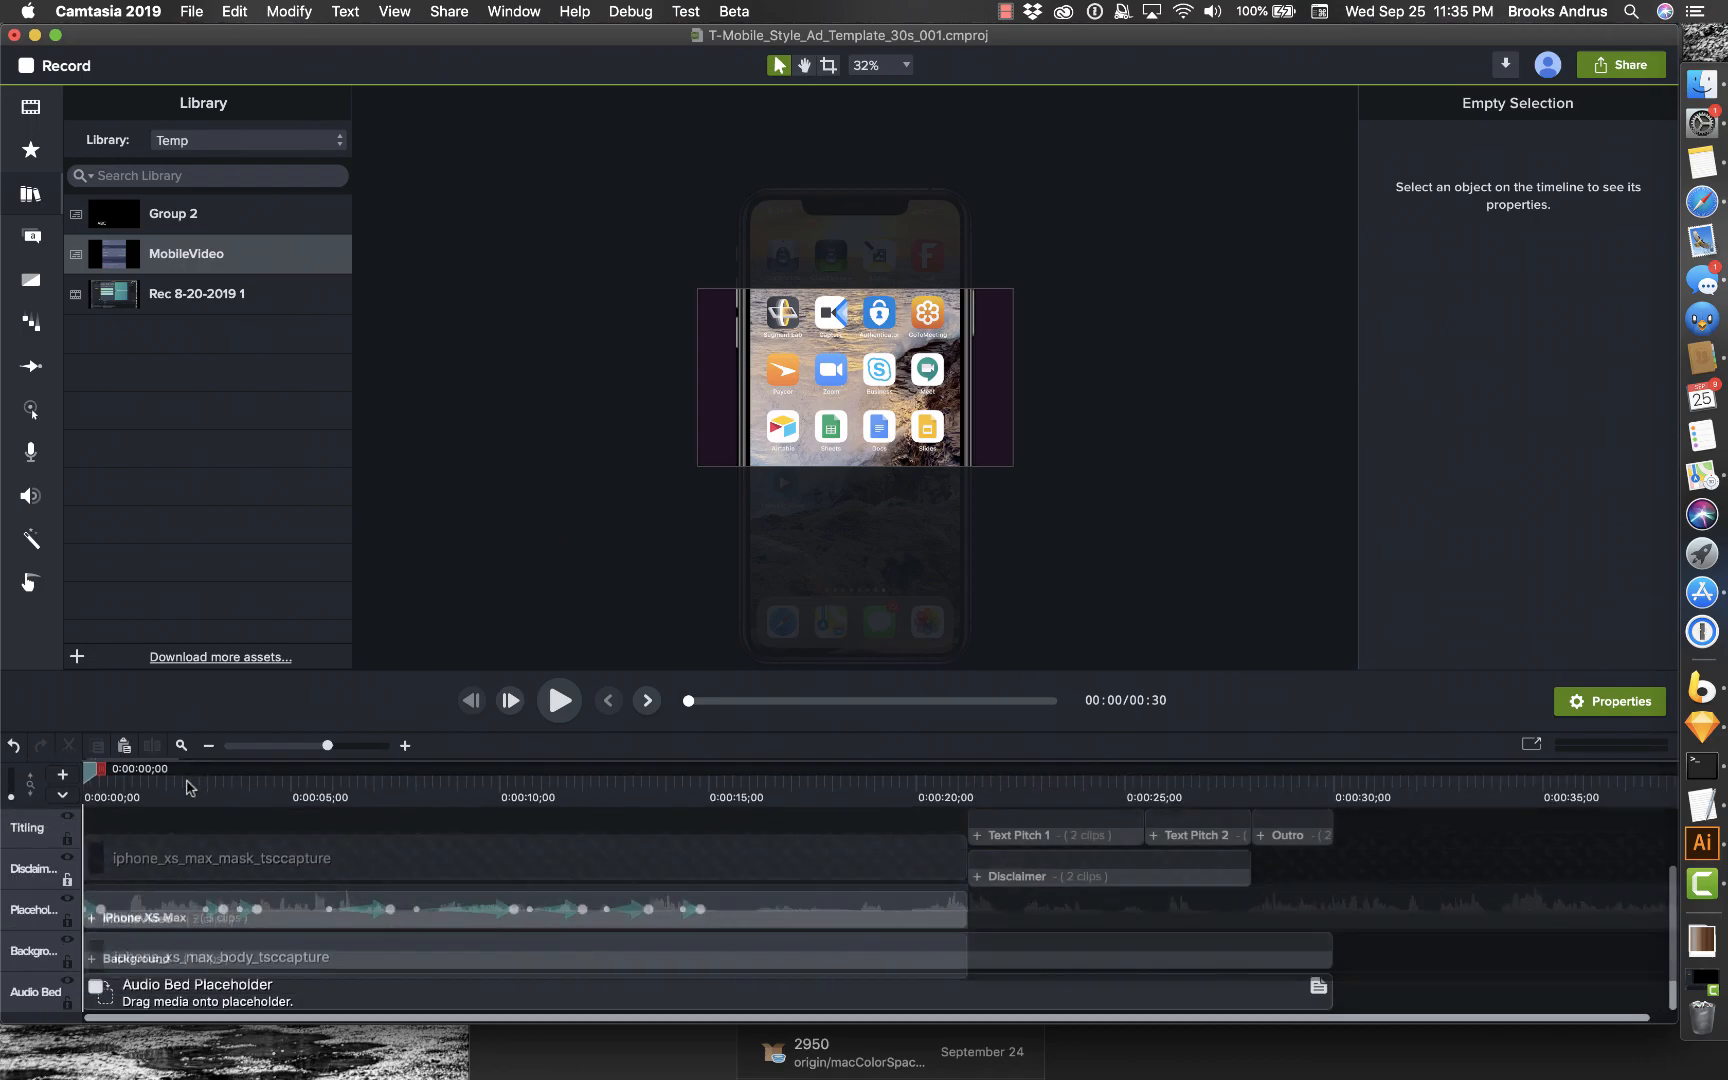
- Preview the phone video over the opening seconds of the main timeline at full canvas size, and return to the start
{"action": "left_click_drag", "start_coordinate": [92, 770], "coordinate": [106, 770]}
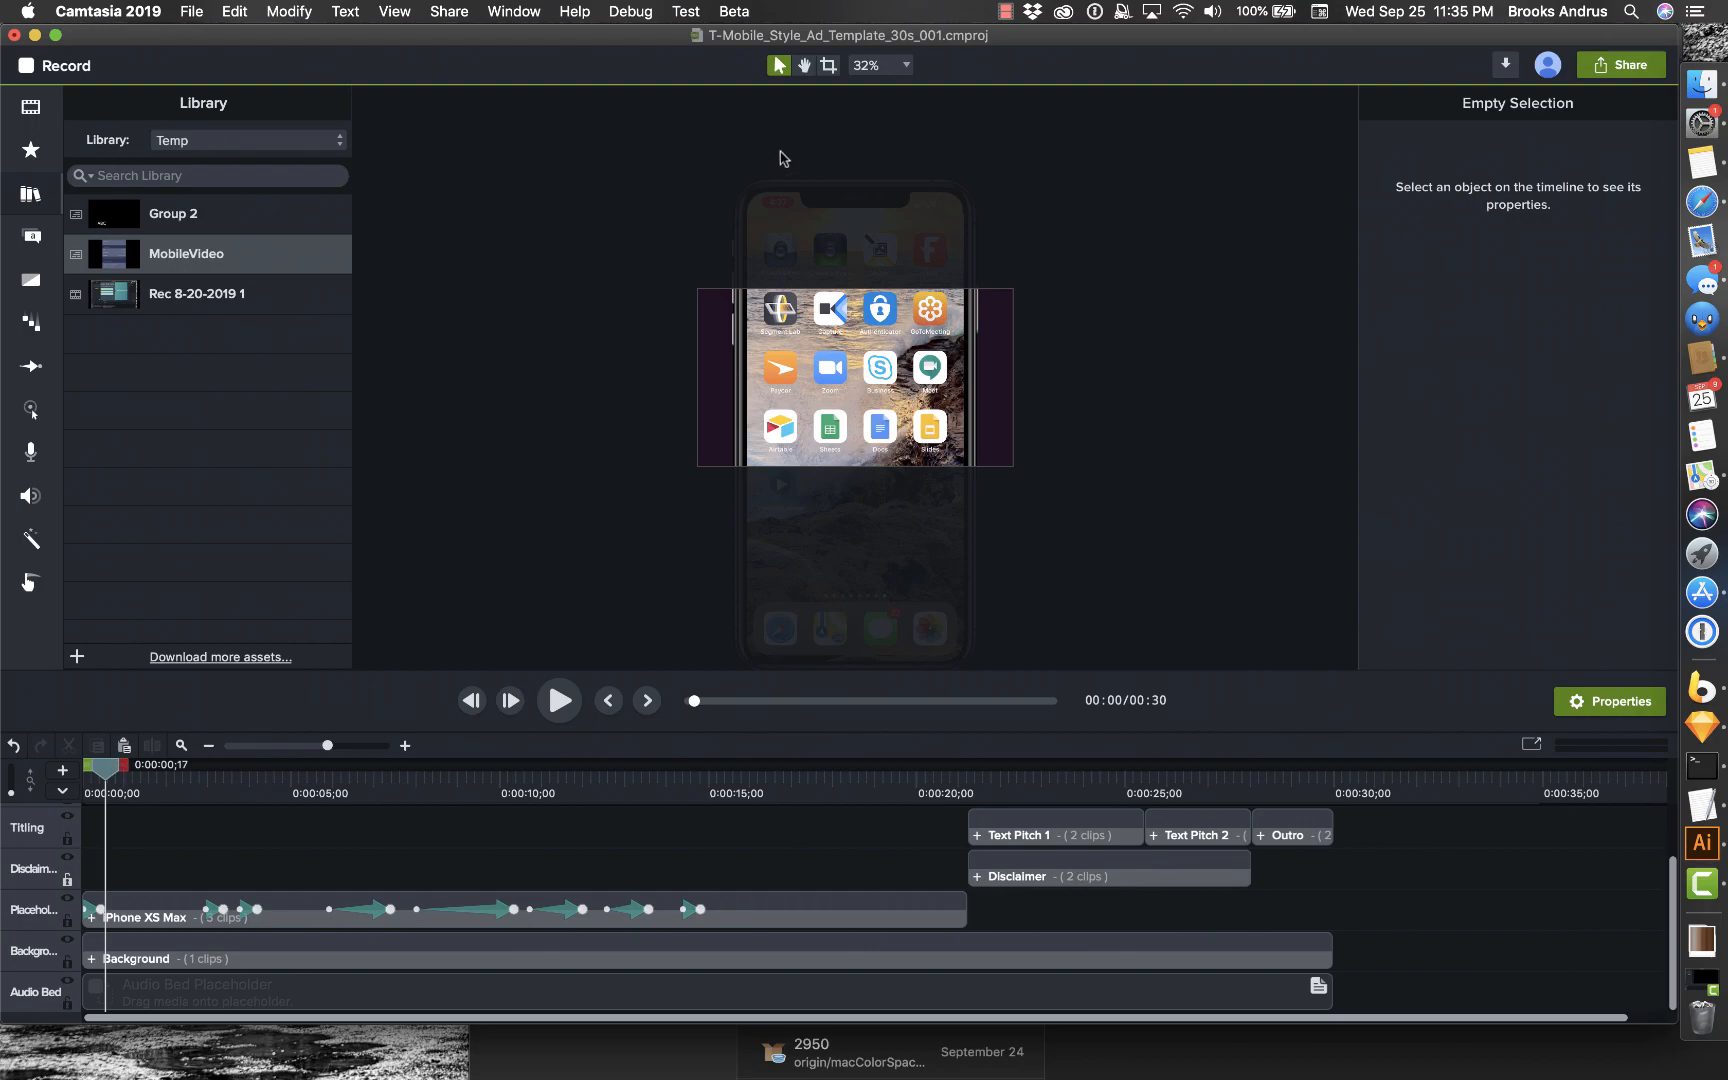
{"action": "key", "text": "super+0"}
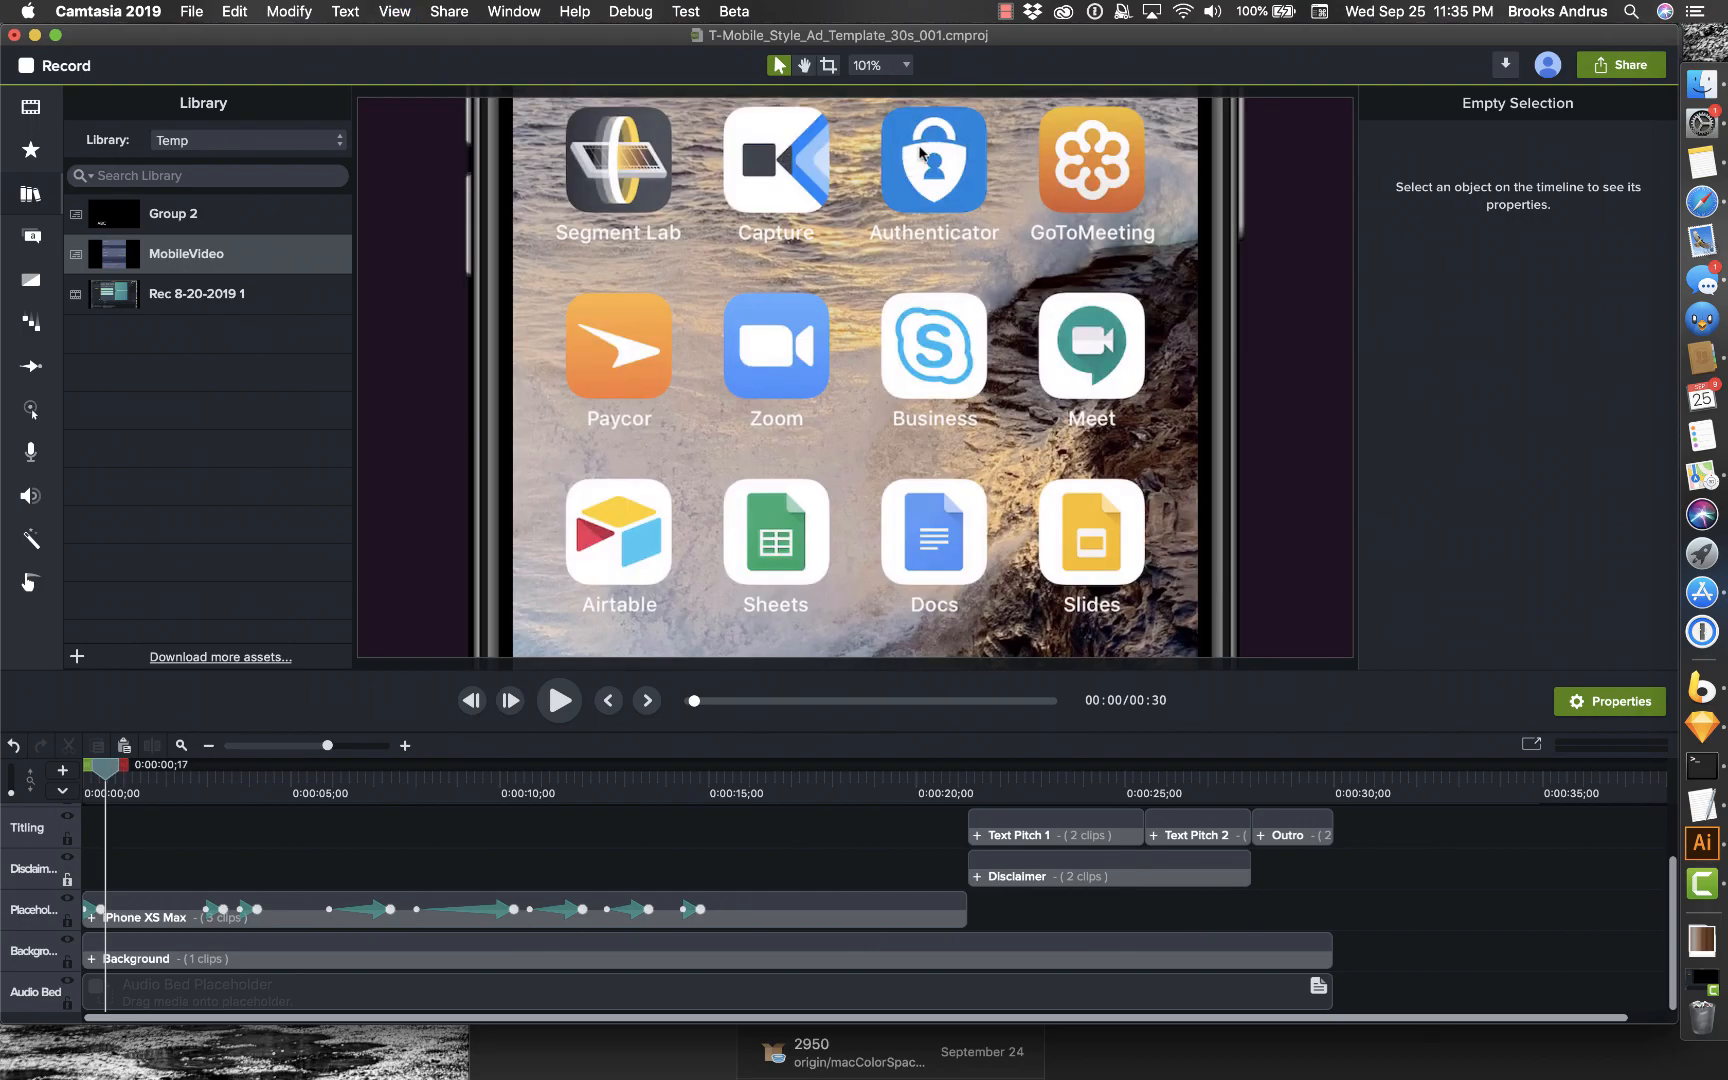
{"action": "left_click_drag", "start_coordinate": [106, 770], "coordinate": [140, 723]}
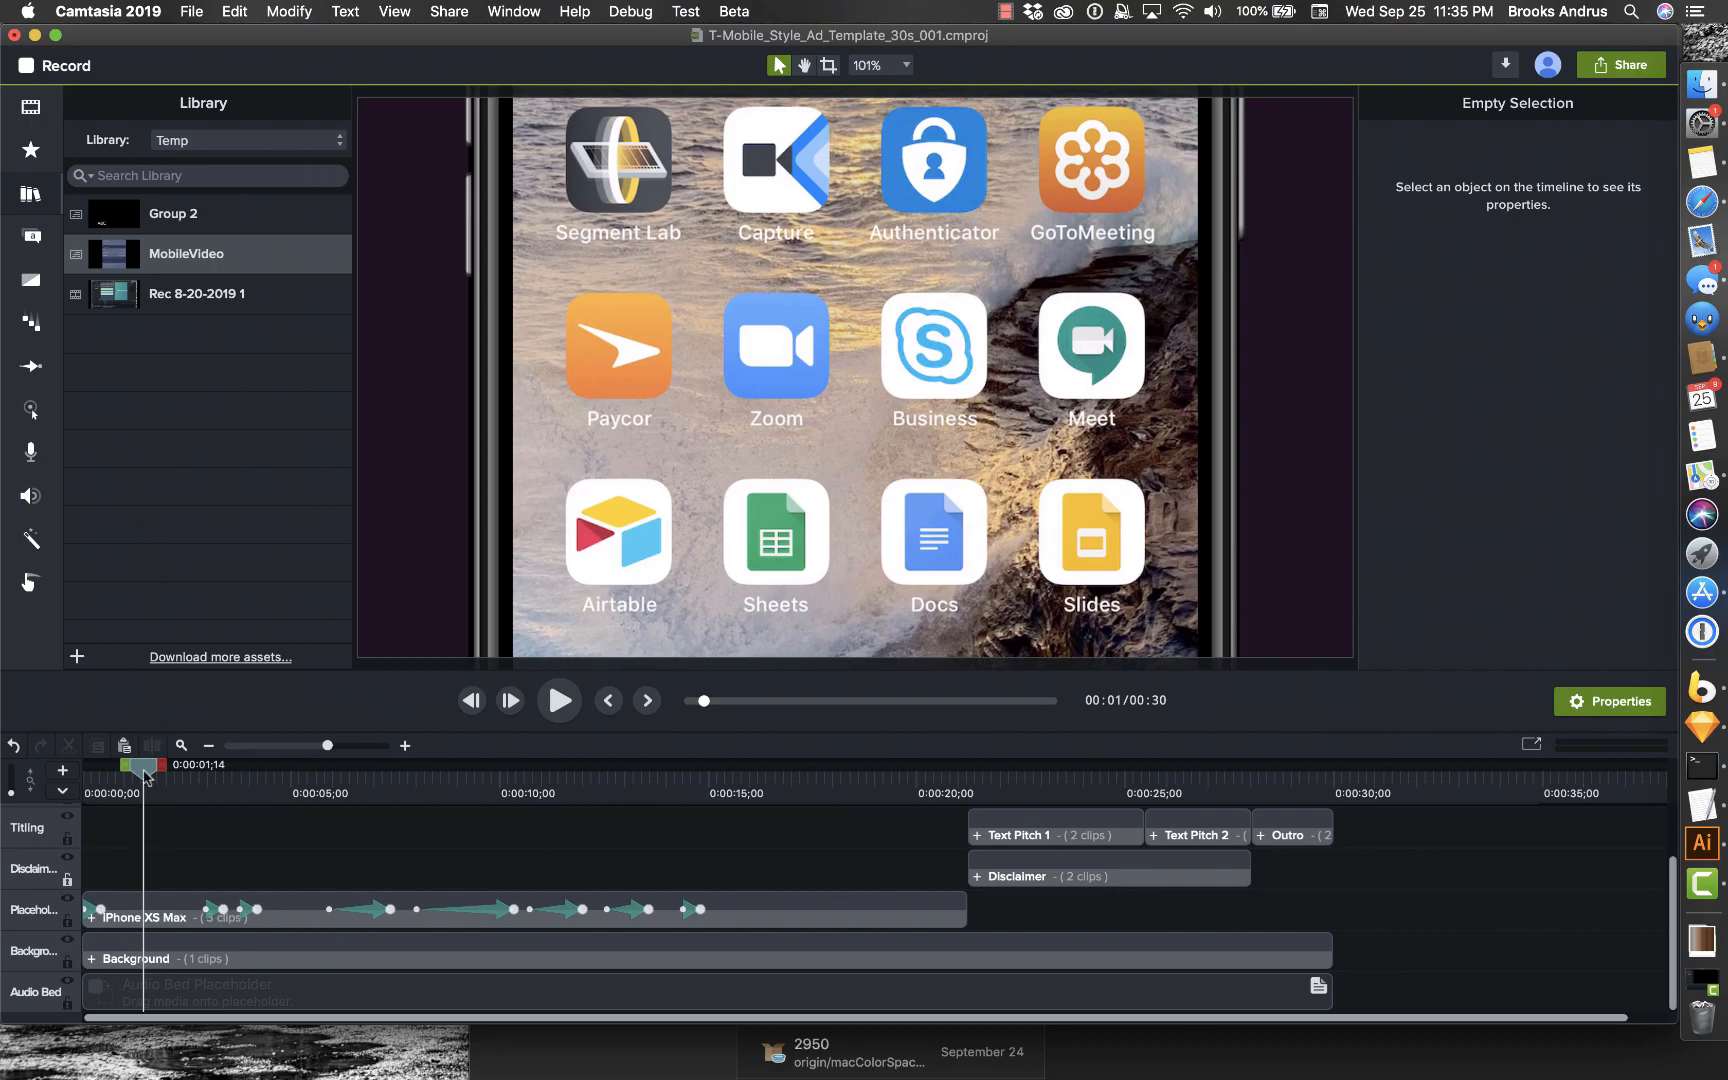
{"action": "left_click_drag", "start_coordinate": [147, 777], "coordinate": [56, 770]}
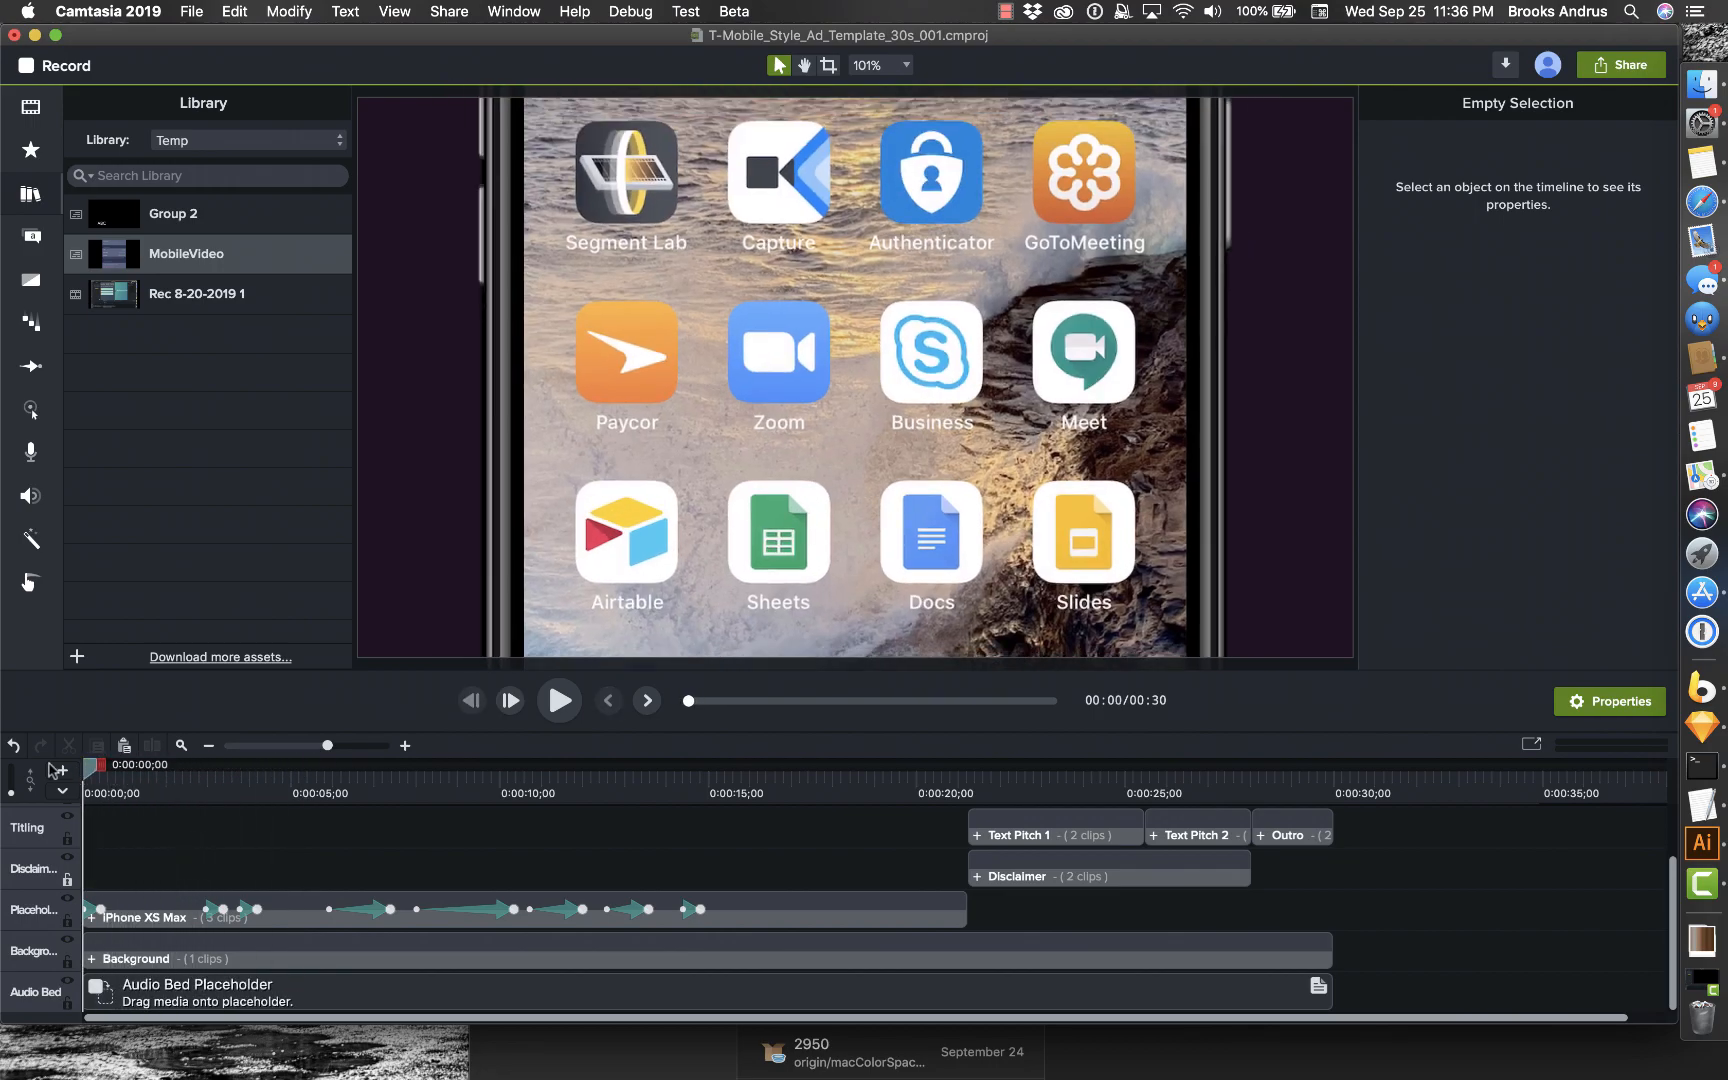